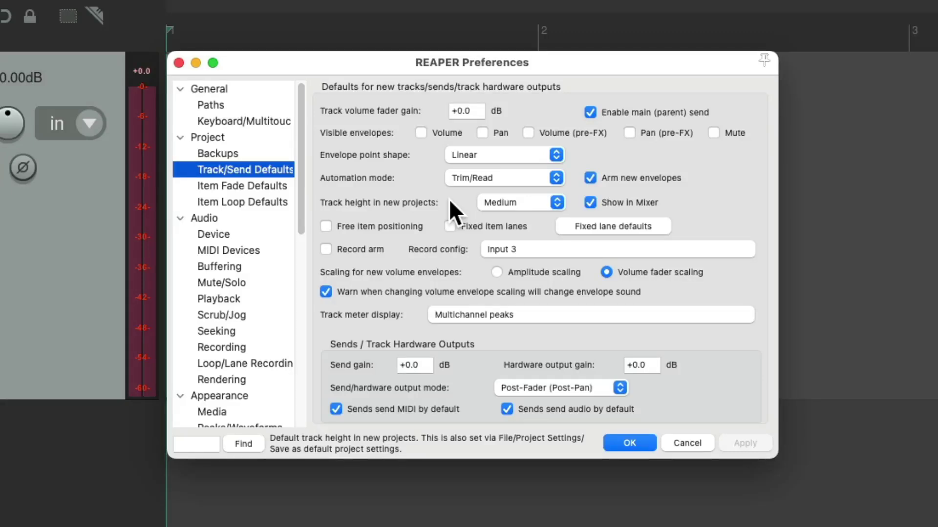
# - Show the Item Fade Defaults page and select the 0:00.010 default fade-in/fade-out length field
pyautogui.click(276, 186)
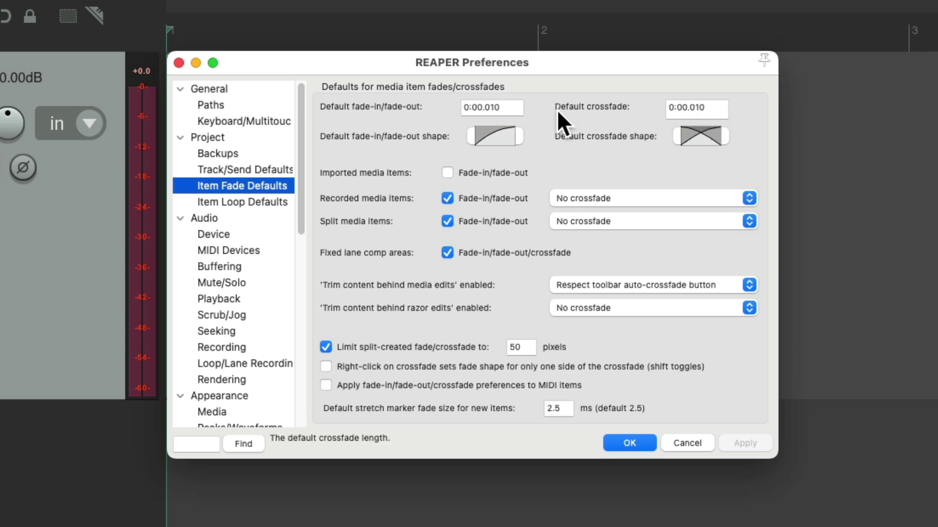
pyautogui.click(511, 106)
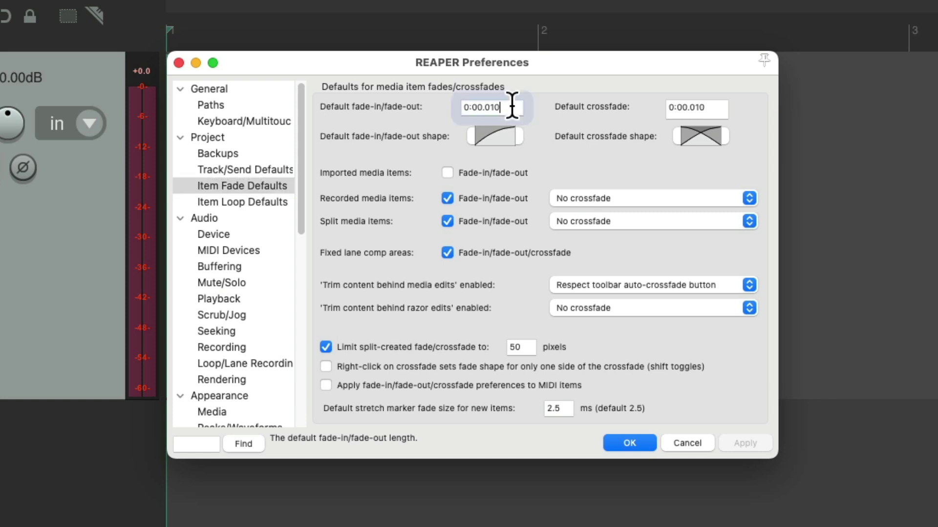
# - Change the default fade-in/fade-out and crossfade lengths from 0:00.010 to 0:00.250
pyautogui.press('BackSpace')
pyautogui.press('BackSpace')
pyautogui.press('BackSpace')
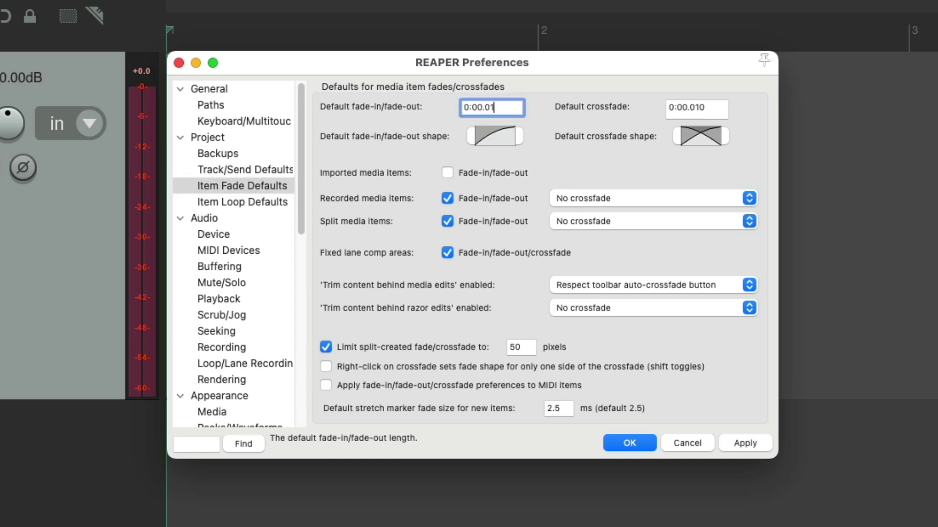
pyautogui.write('250')
pyautogui.press('Tab')
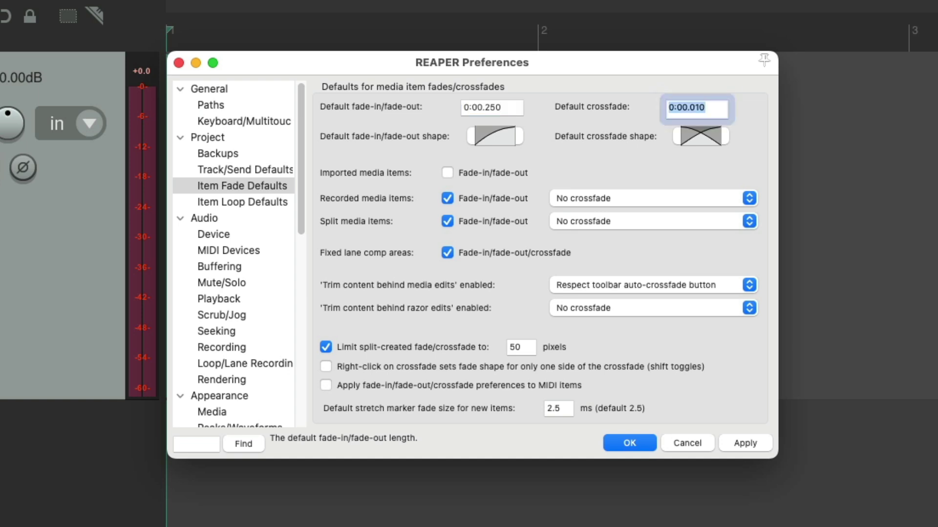
pyautogui.press('Right')
pyautogui.press('BackSpace')
pyautogui.press('BackSpace')
pyautogui.press('BackSpace')
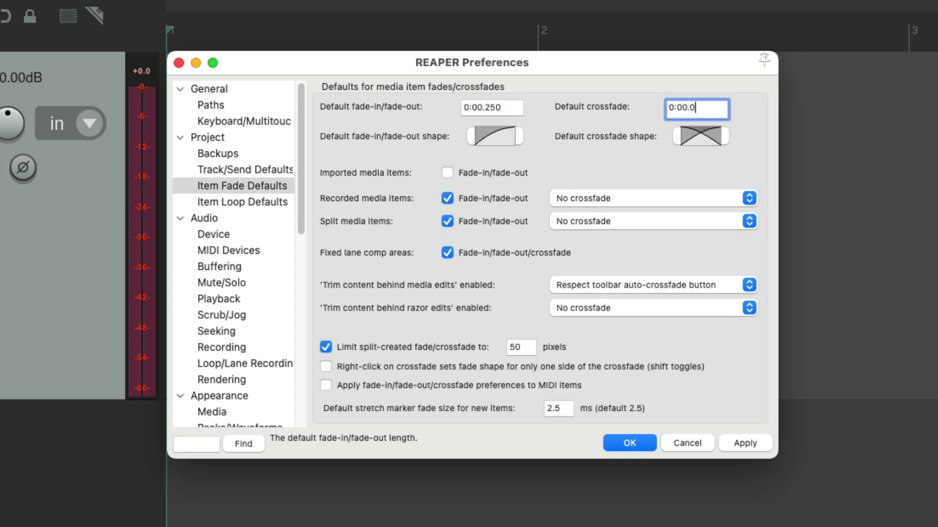
pyautogui.write('250')
# - Make the third curve the default fade-in/fade-out shape
pyautogui.click(512, 137)
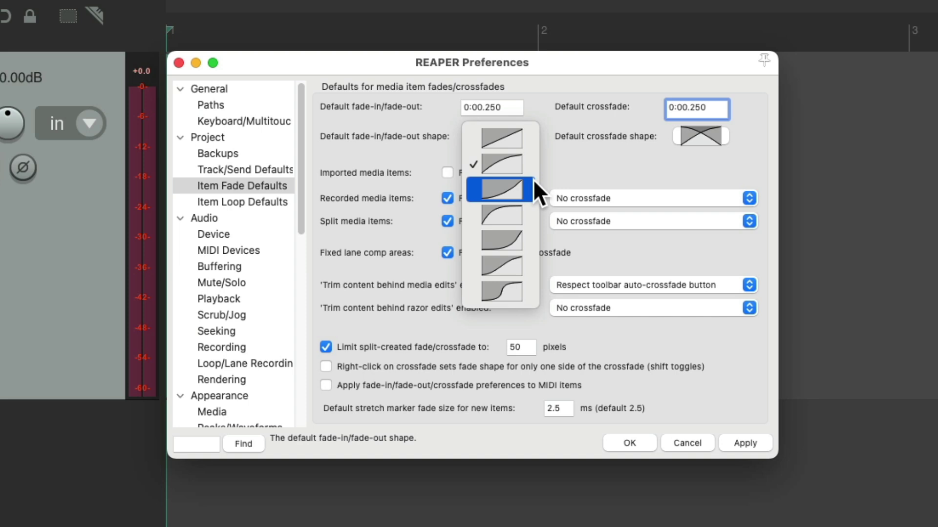
pyautogui.click(527, 192)
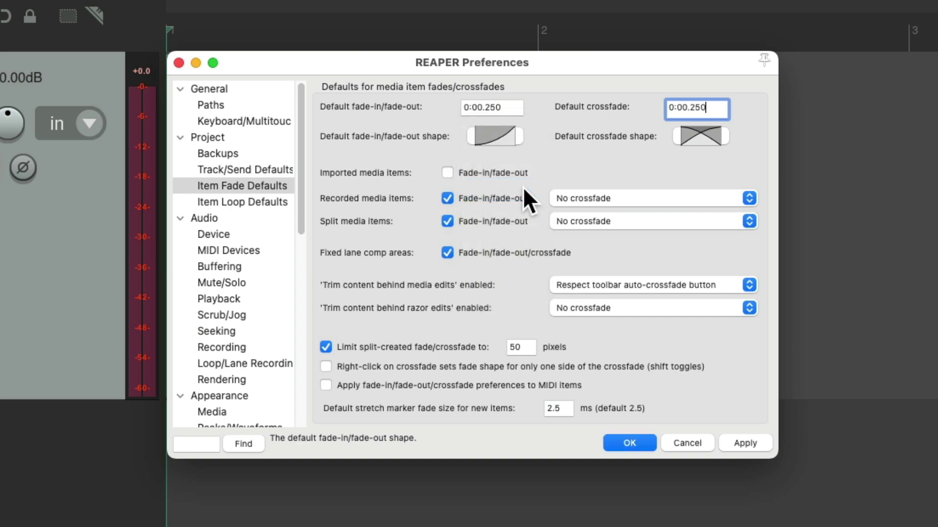
pyautogui.click(512, 135)
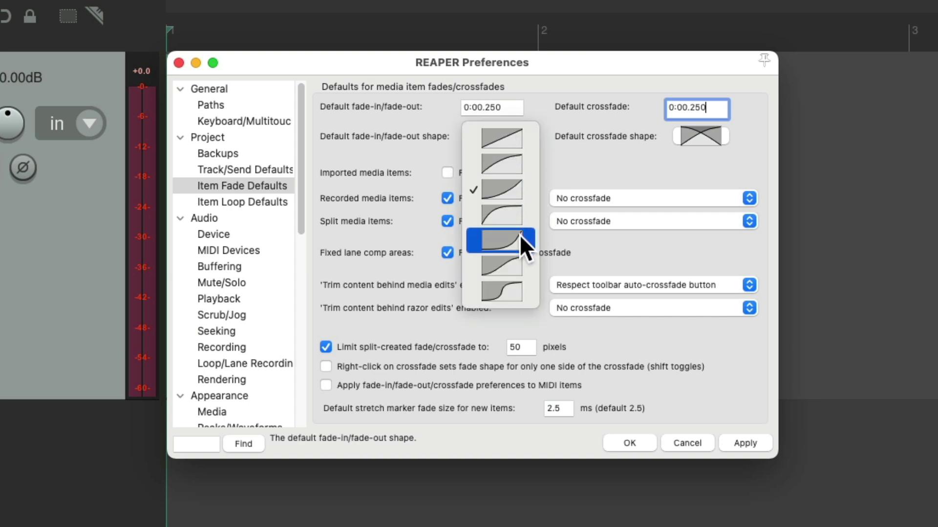
pyautogui.click(521, 186)
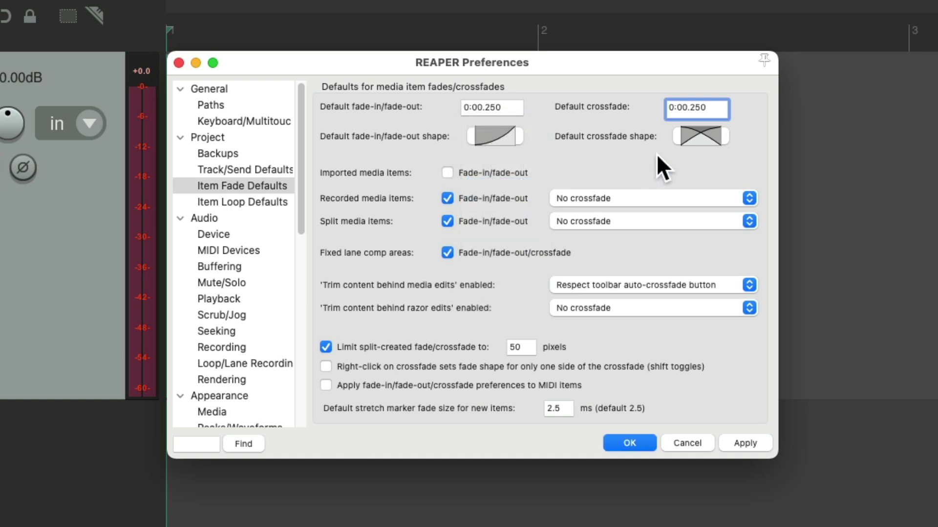
# - Keep the current default crossfade shape and close Preferences
pyautogui.click(726, 134)
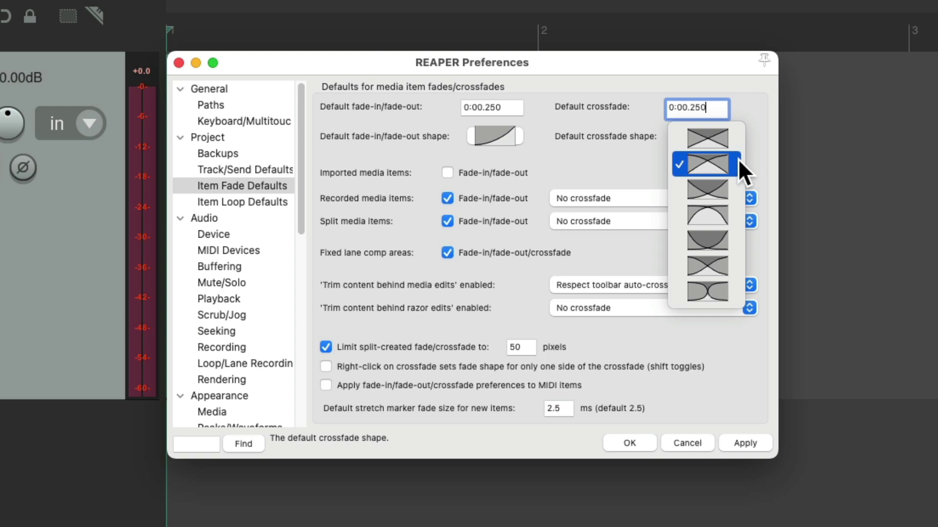
pyautogui.click(737, 160)
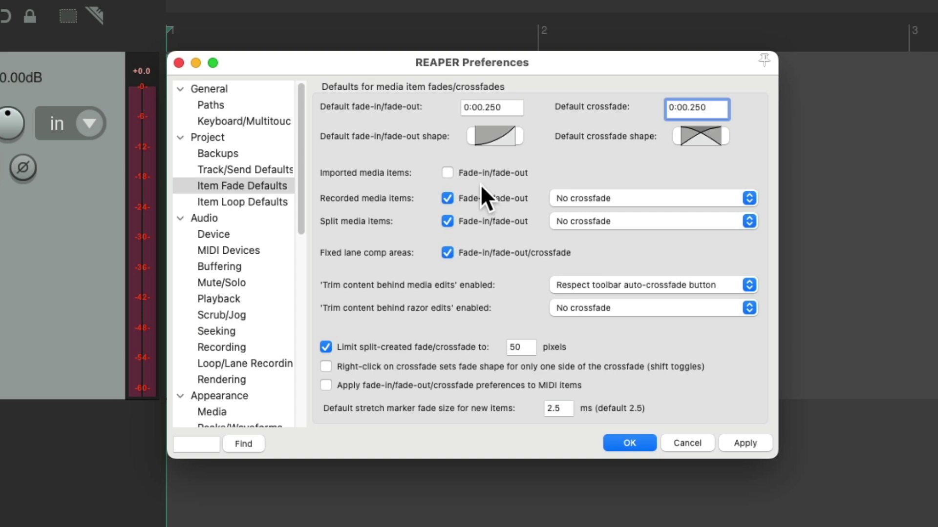
pyautogui.press('Return')
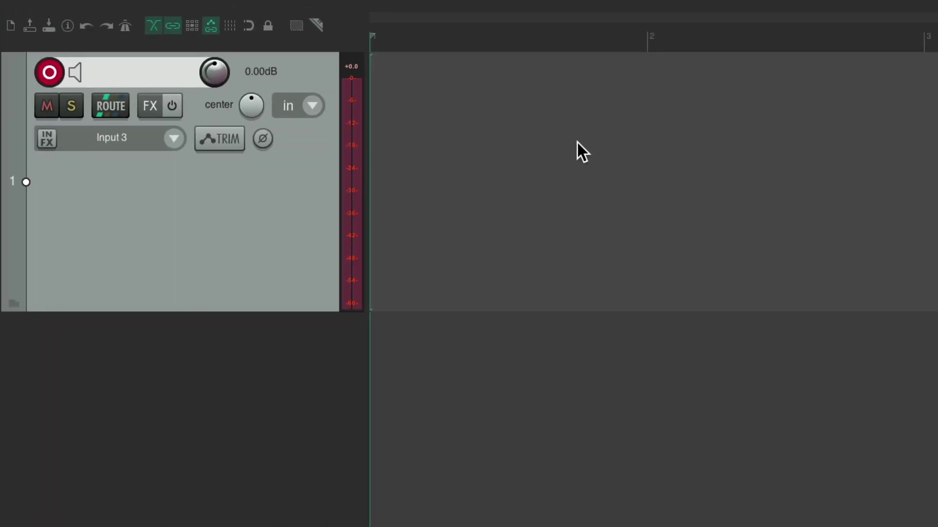
# - Drag the BD103.wav kick sample from the Media Explorer onto the track
pyautogui.press('super+alt+x')
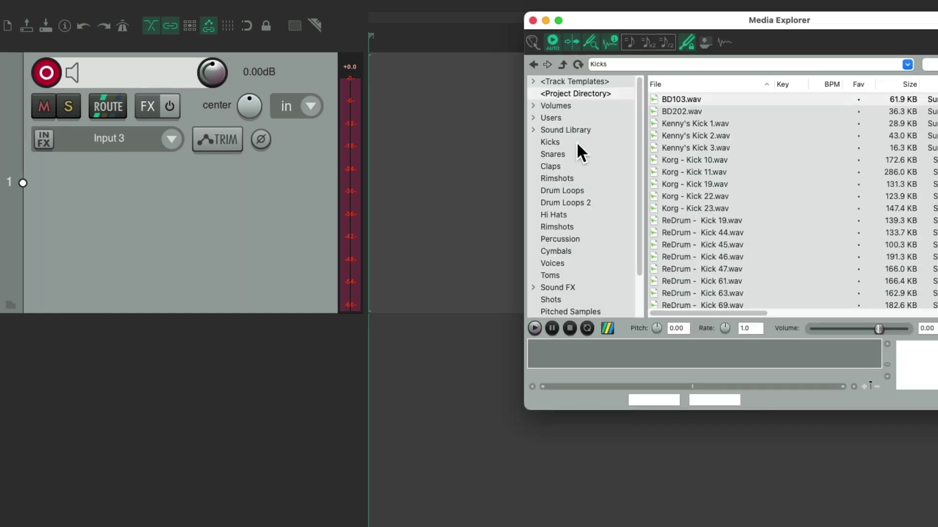
pyautogui.moveTo(694, 107); pyautogui.dragTo(392, 126)
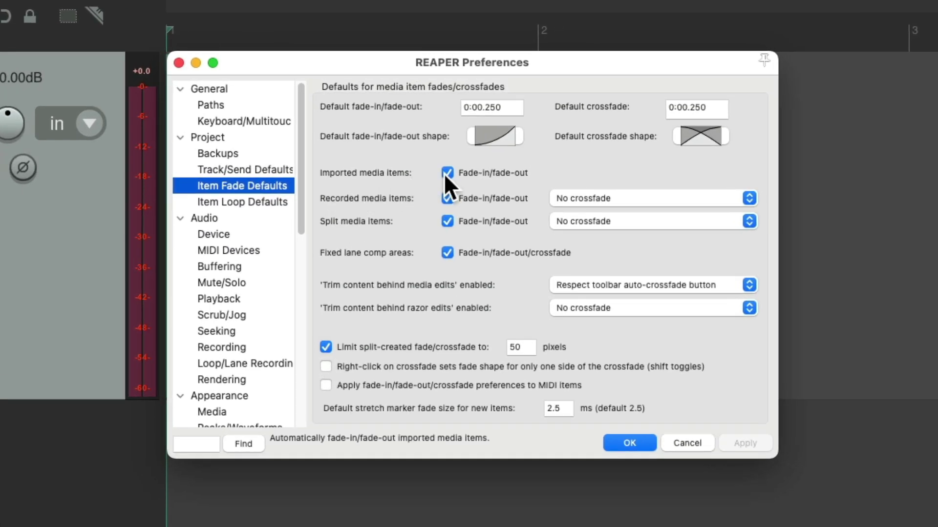
# - Turn off automatic fade-in/fade-out for imported media items and close Preferences
pyautogui.click(444, 173)
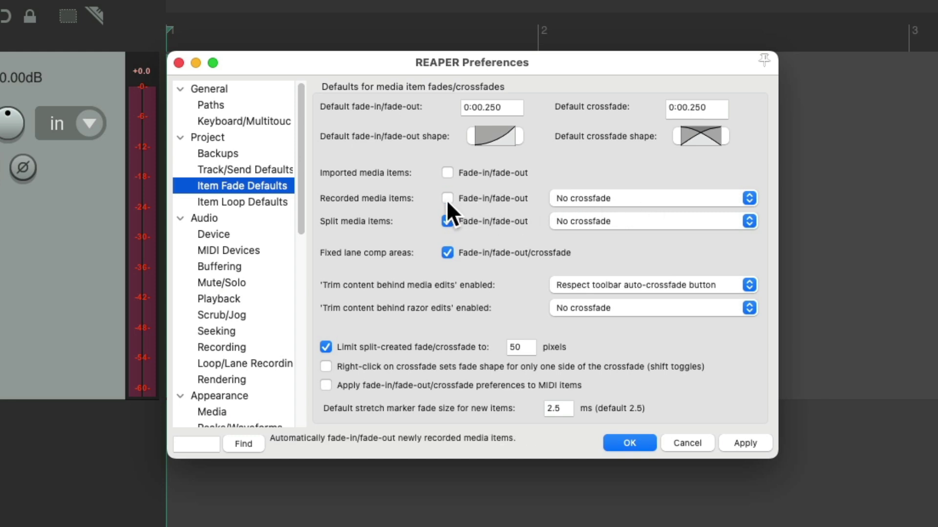
pyautogui.press('Escape')
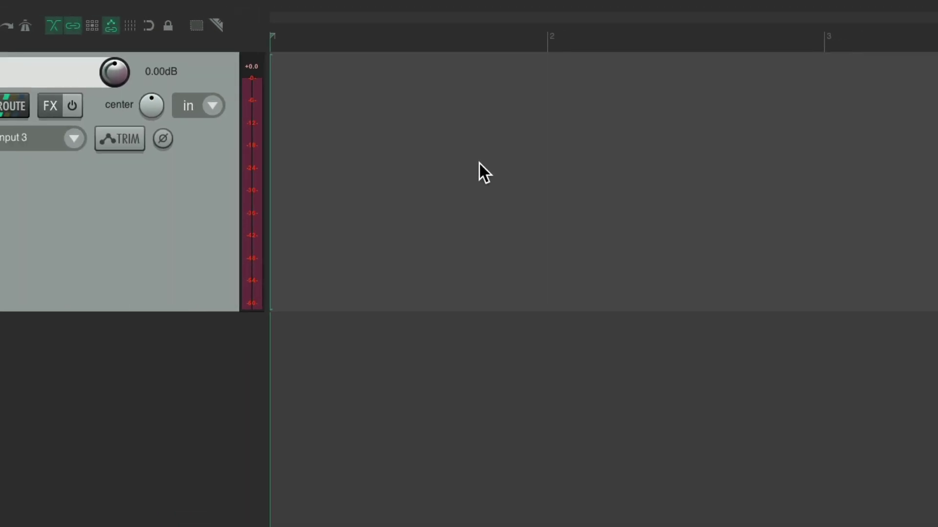
# - Record a short take, 01-38.wav, without fades, then reopen Item Fade Defaults
pyautogui.hotkey('ctrl', 'r')
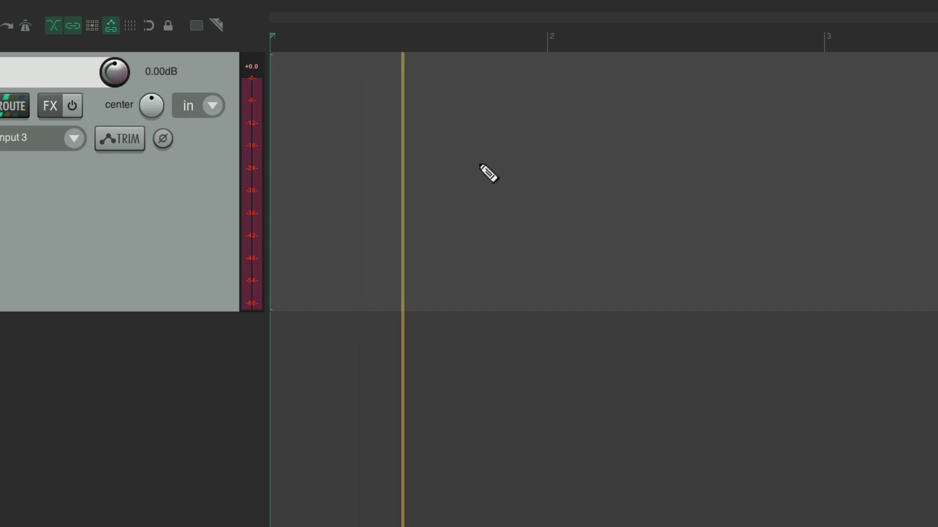
pyautogui.press('space')
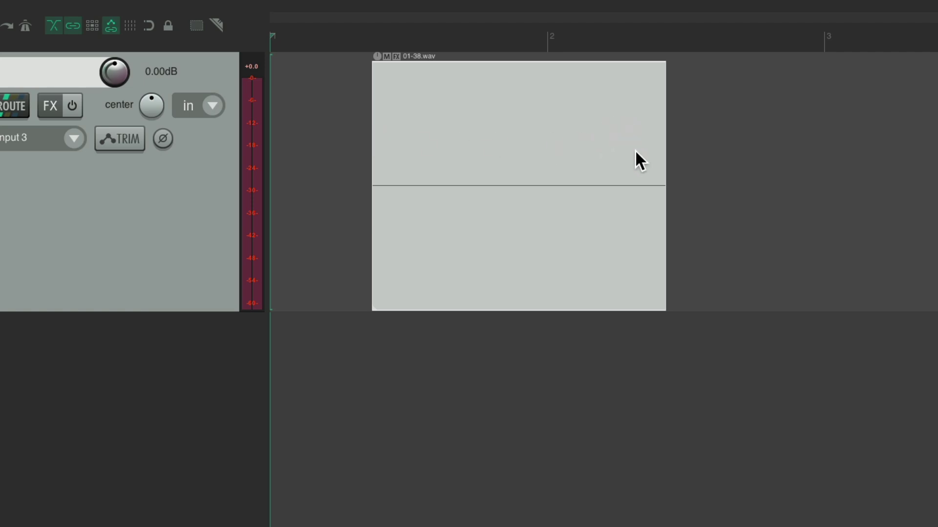
pyautogui.press('super+comma')
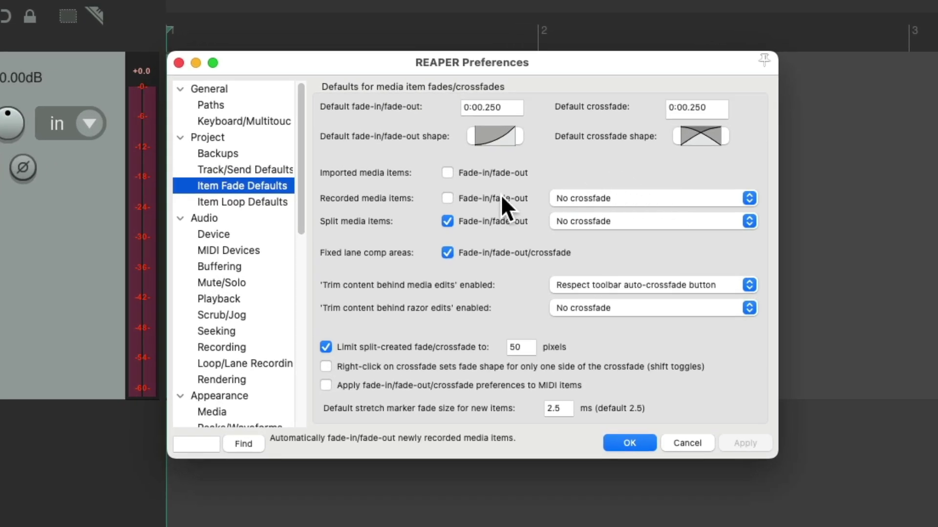
# - Re-enable fades for recorded media items, record 01-40.wav with fades, and reopen Preferences
pyautogui.click(446, 197)
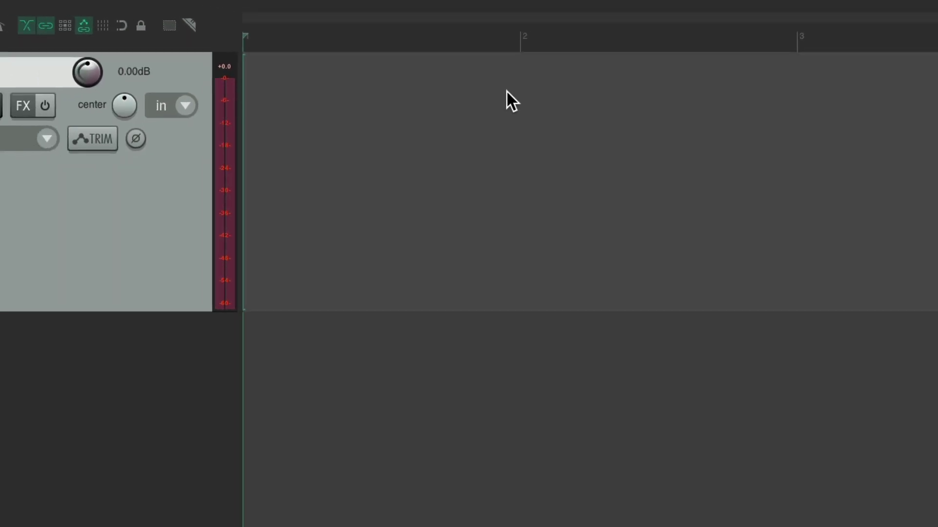
pyautogui.hotkey('ctrl', 'r')
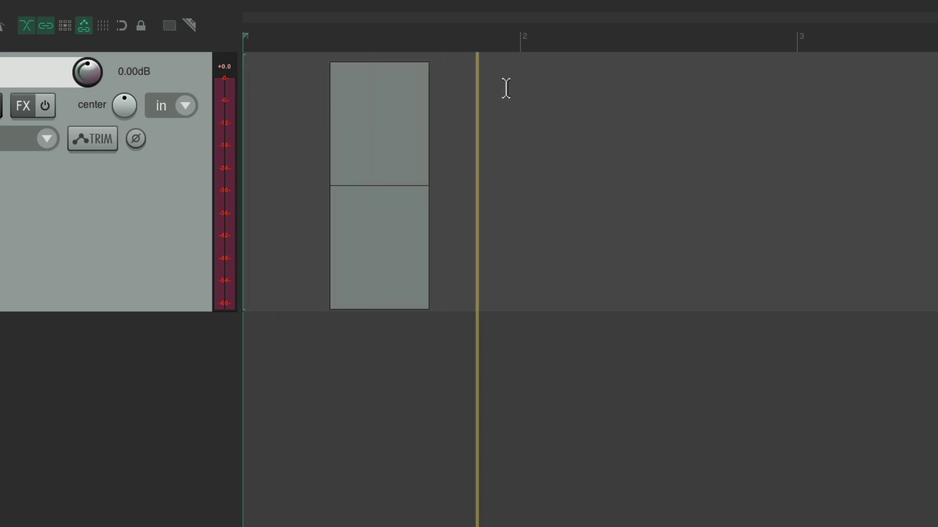
pyautogui.press('space')
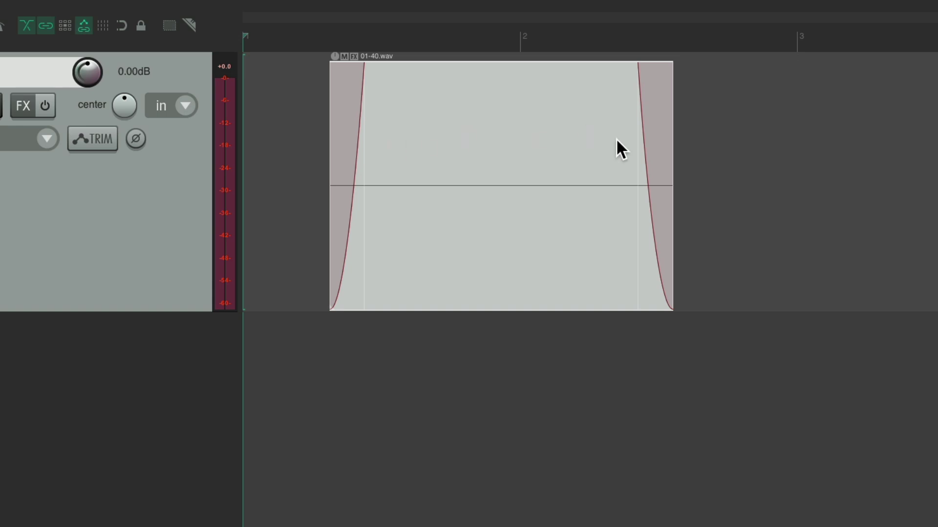
pyautogui.press('super+comma')
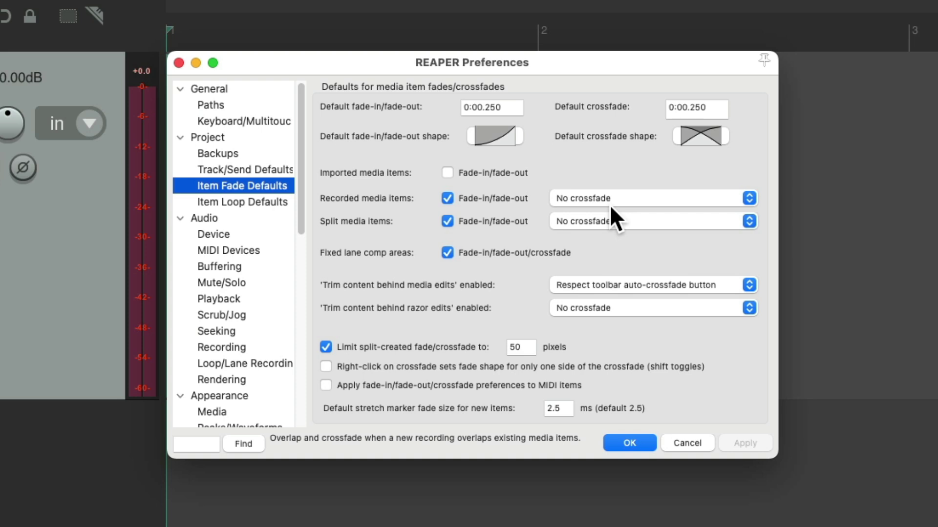
# - Play back the project, then set recorded media items to 'Overlap and crossfade'
pyautogui.press('Escape')
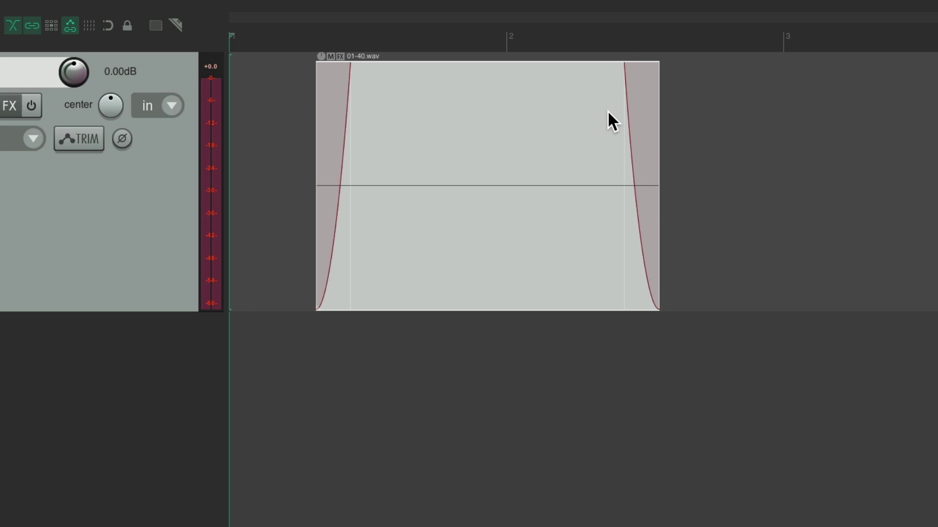
pyautogui.press('space')
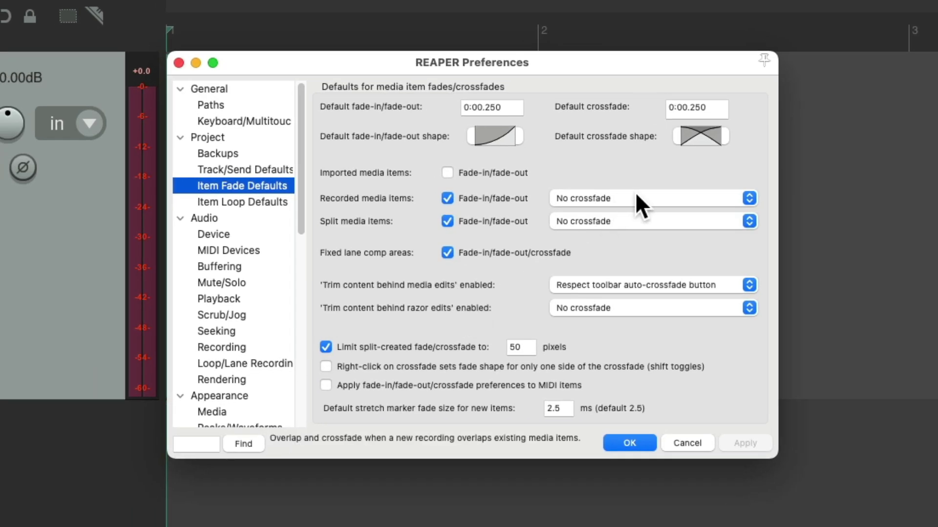
pyautogui.click(635, 197)
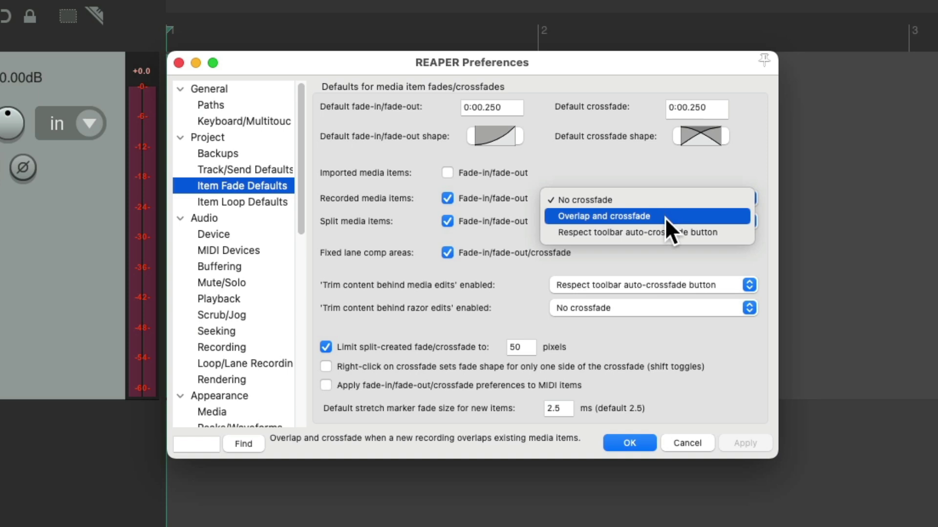
pyautogui.click(665, 220)
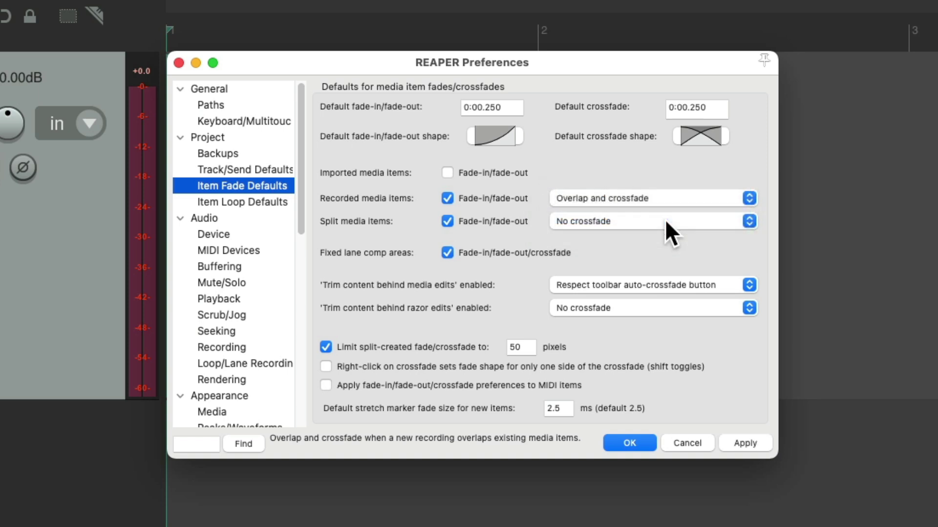
pyautogui.press('Return')
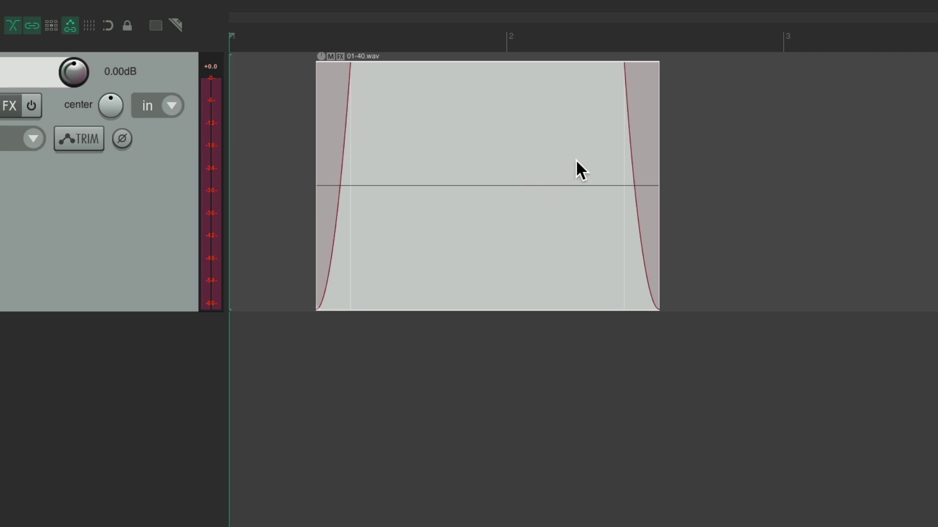
# - Punch in take 01-43.wav over the item's middle, then reopen Item Fade Defaults
pyautogui.hotkey('ctrl', 'r')
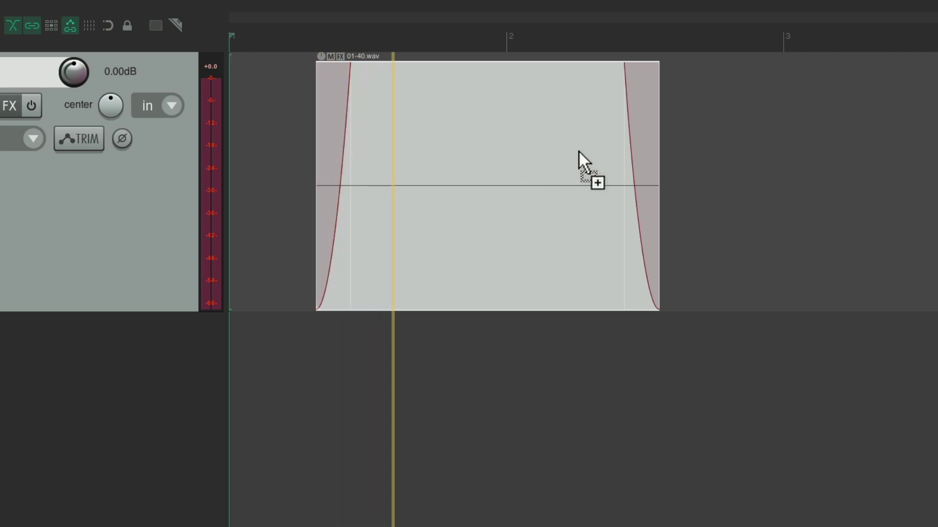
pyautogui.press('space')
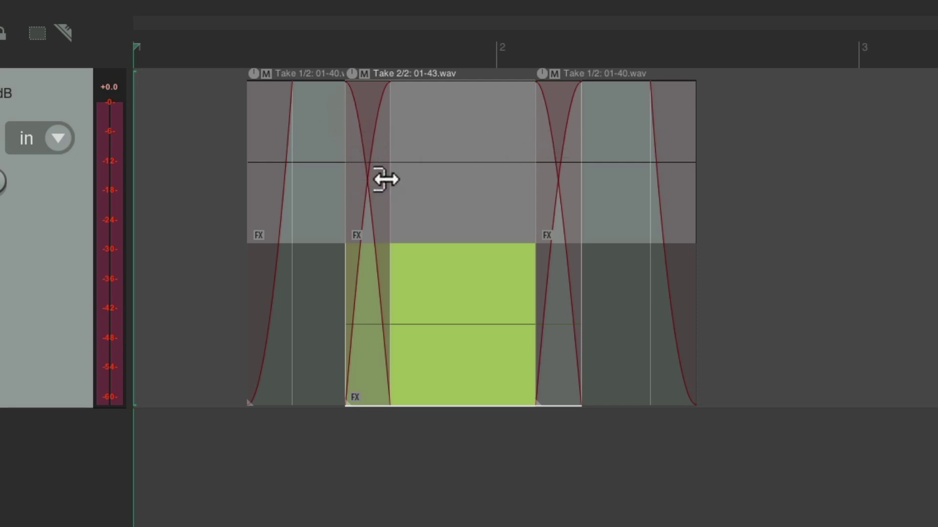
pyautogui.press('super+comma')
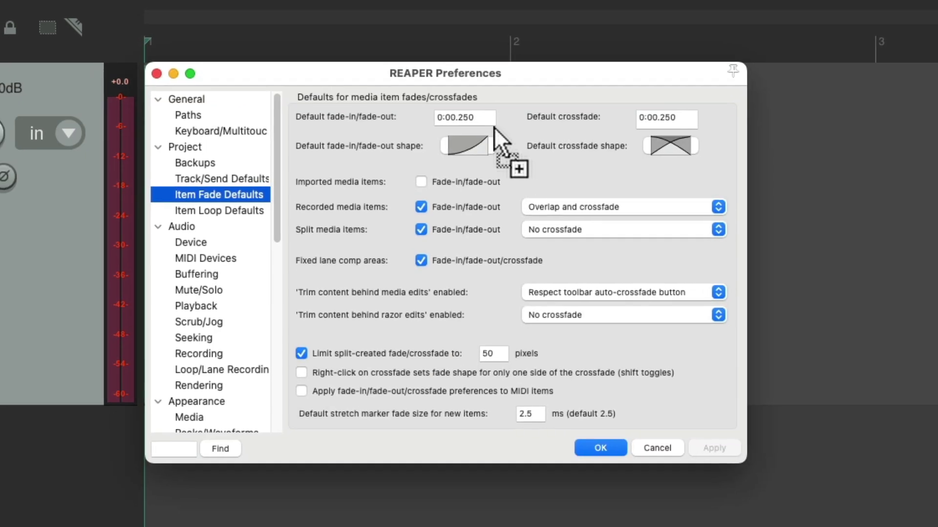
# - Set recorded media items to 'Respect toolbar auto-crossfade button' instead of No crossfade
pyautogui.click(652, 195)
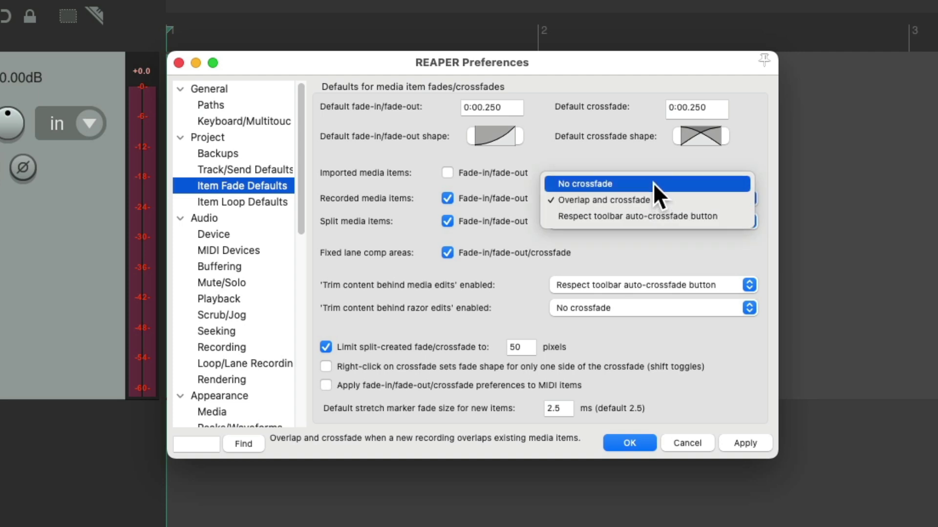
pyautogui.click(653, 184)
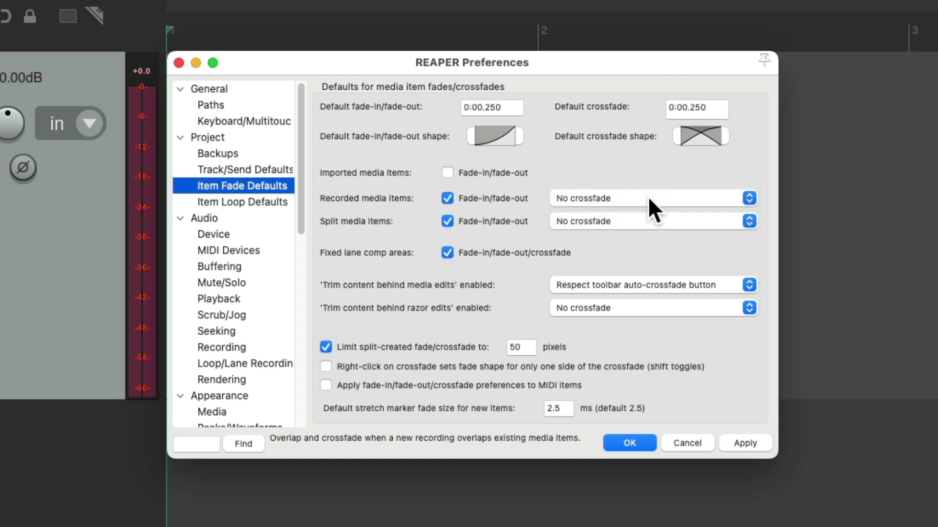
pyautogui.click(647, 199)
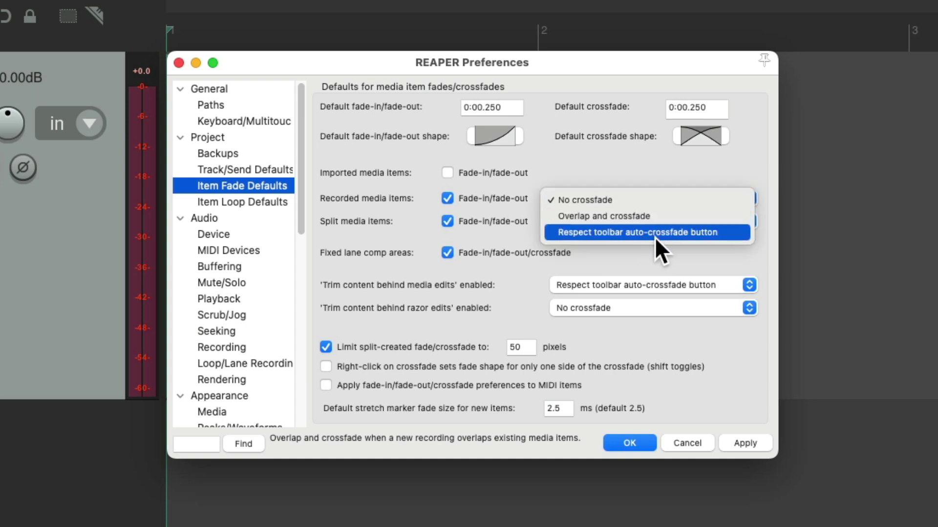
pyautogui.click(654, 236)
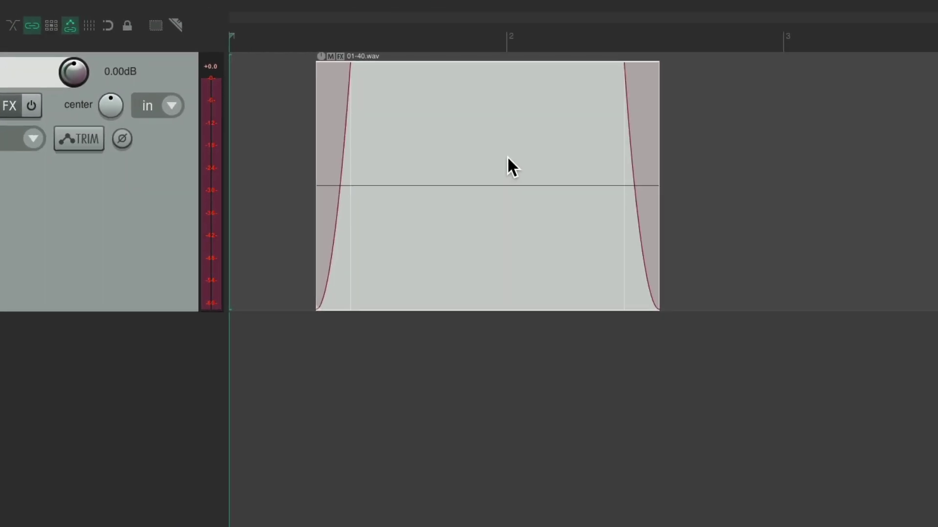
# - Record a test take 01-44.wav over the item, then undo it
pyautogui.press('space')
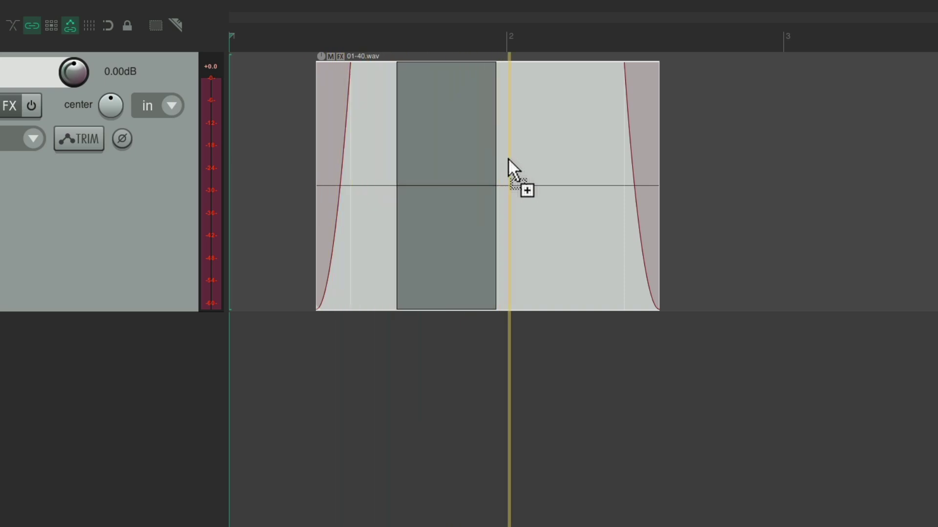
pyautogui.press('space')
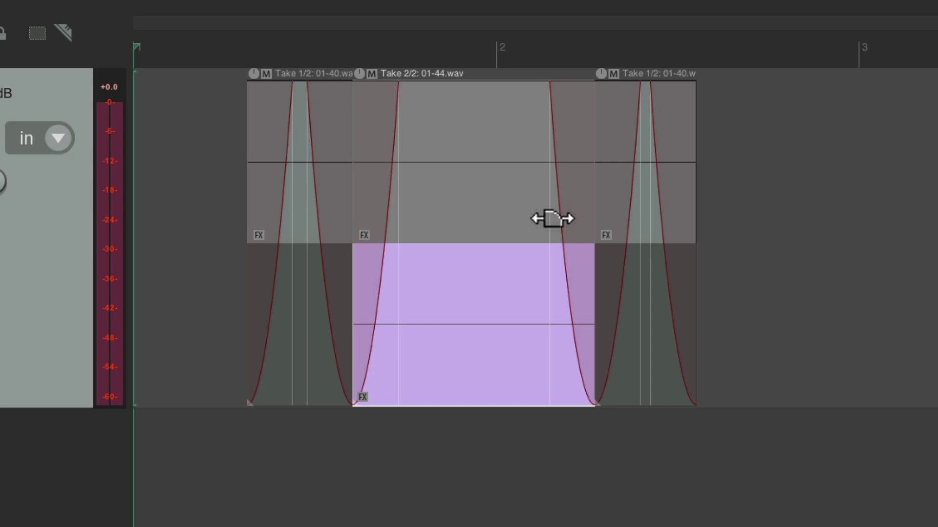
pyautogui.hotkey('ctrl', 'z')
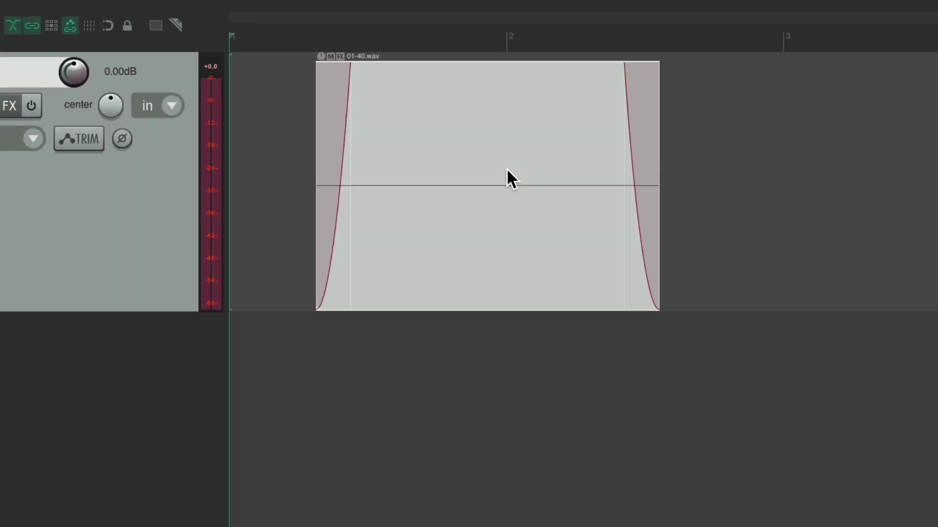
# - Record take 01-45.wav with auto-crossfade on, then reopen Item Fade Defaults
pyautogui.press('space')
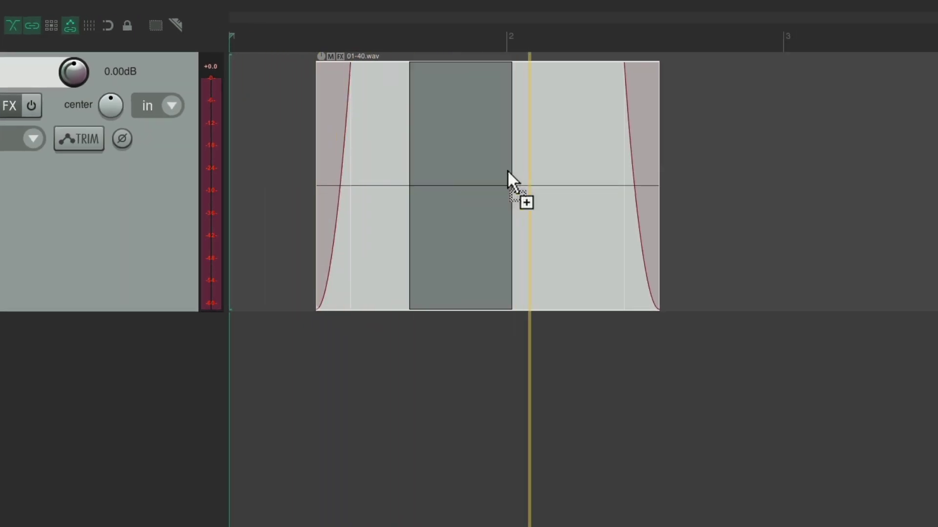
pyautogui.press('space')
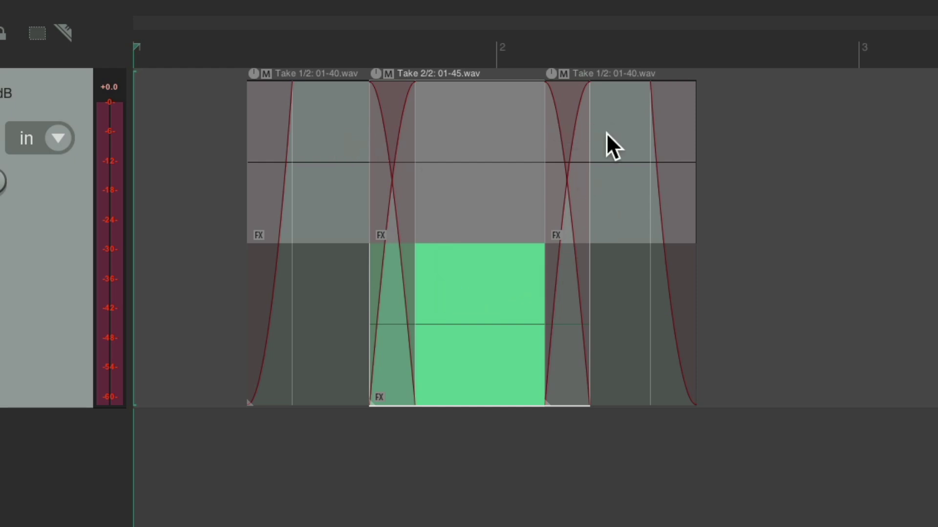
pyautogui.press('super+comma')
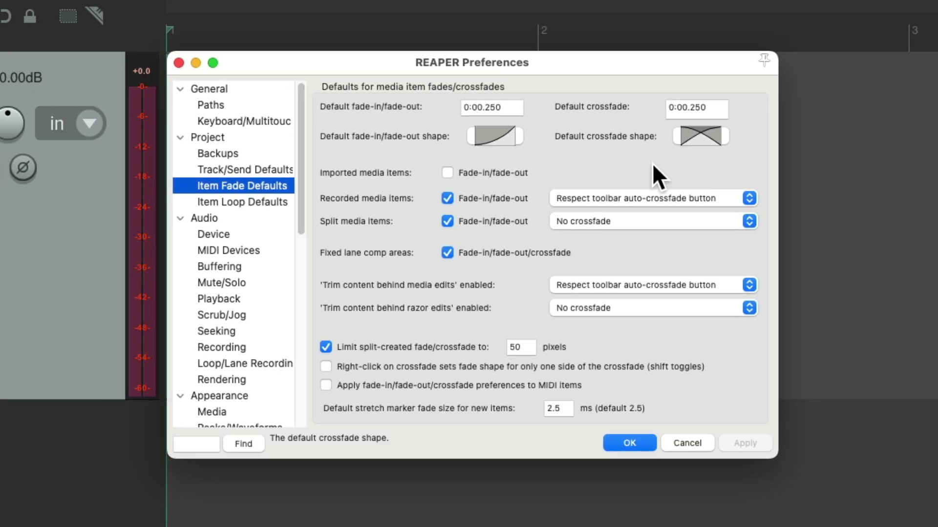
# - Choose No crossfade for Recorded media items and untick Fade-in/fade-out for Split media items
pyautogui.click(649, 197)
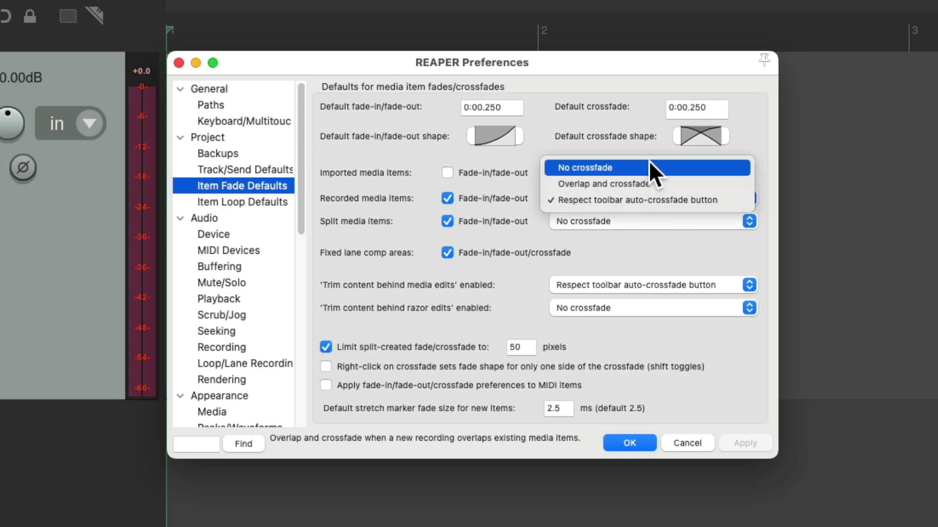
pyautogui.click(649, 166)
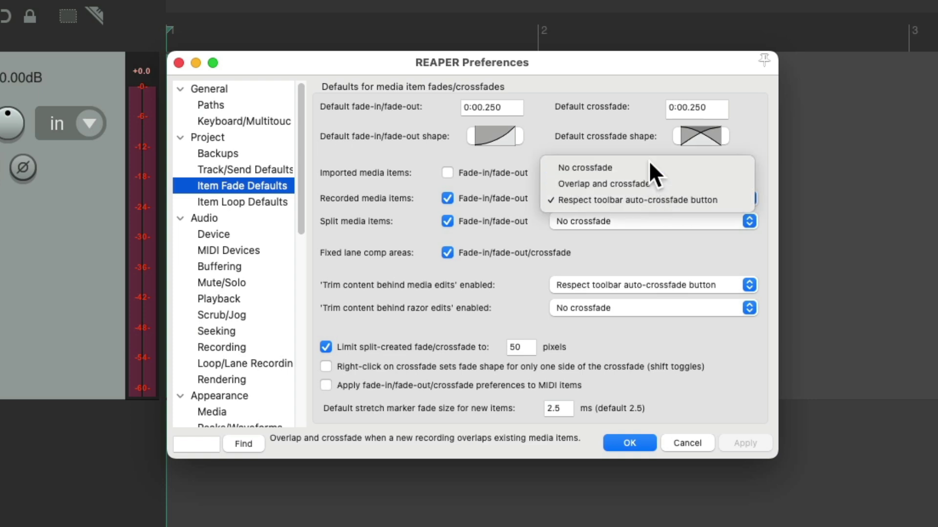
pyautogui.click(645, 198)
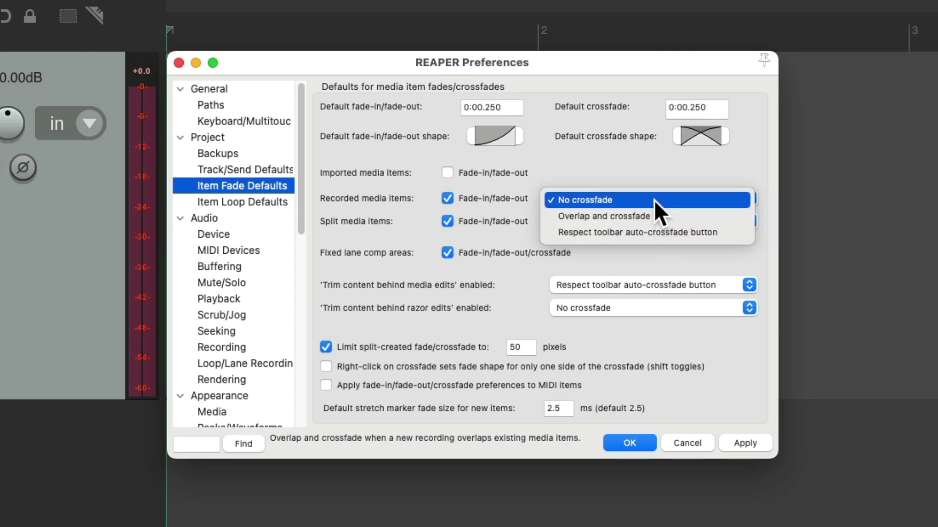
pyautogui.click(653, 200)
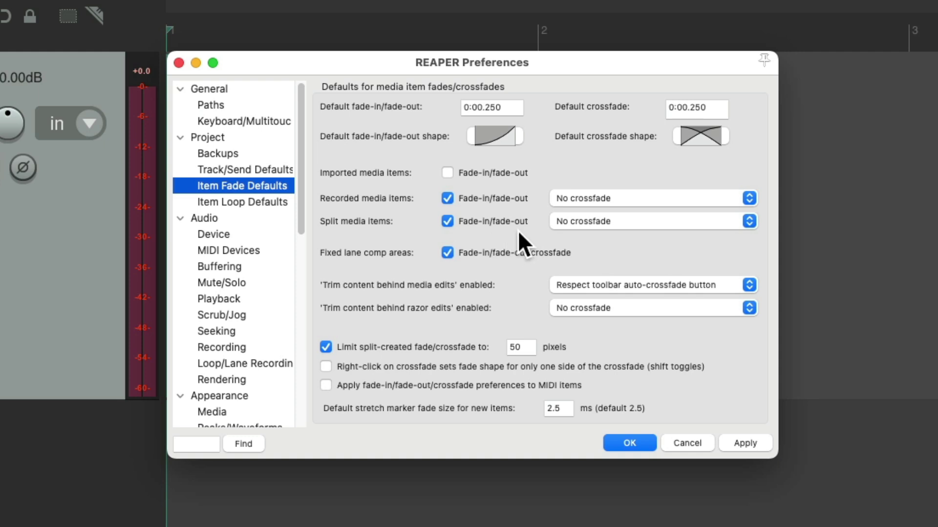
pyautogui.click(448, 220)
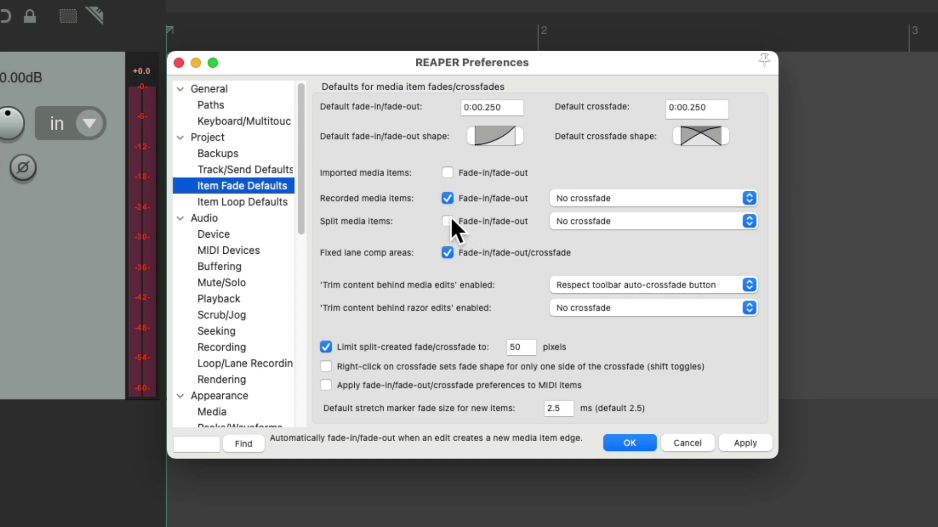
# - Close Preferences and split 01-40.wav twice to test splitting without fades
pyautogui.press('Return')
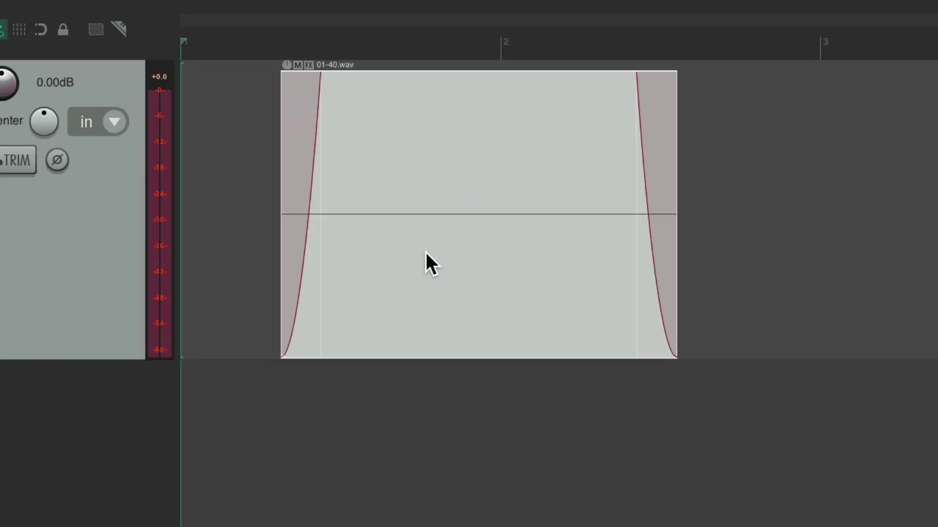
pyautogui.press('s')
pyautogui.press('s')
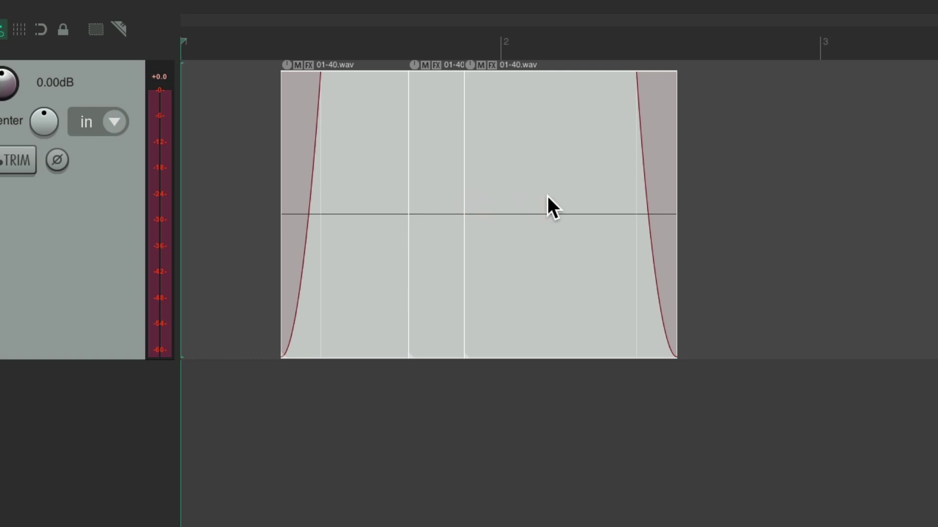
pyautogui.press('s')
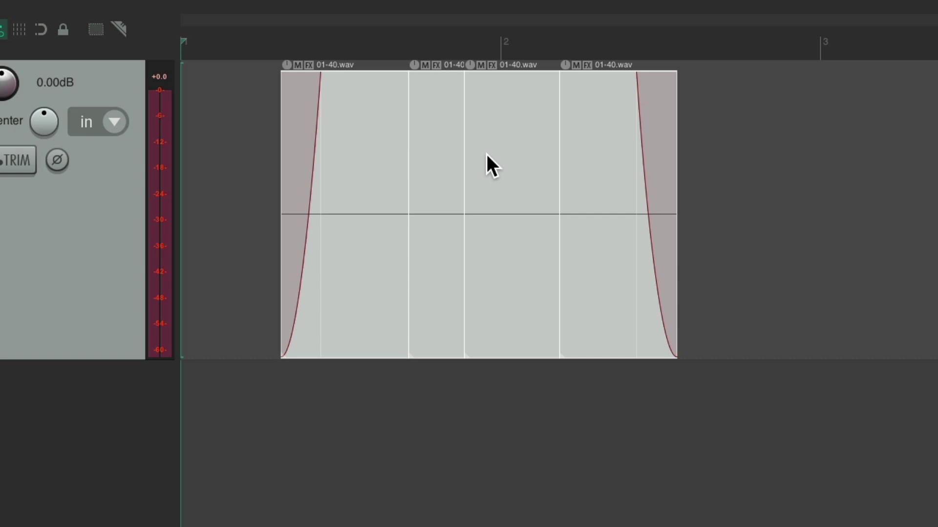
# - Re-enable fade-in/fade-out for split media items and split 01-40.wav again into faded pieces
pyautogui.press('super+comma')
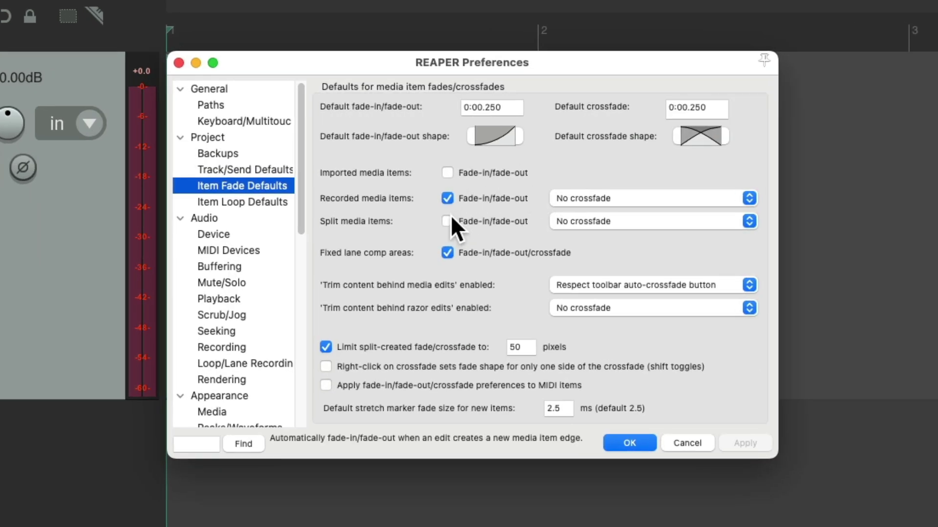
pyautogui.click(447, 221)
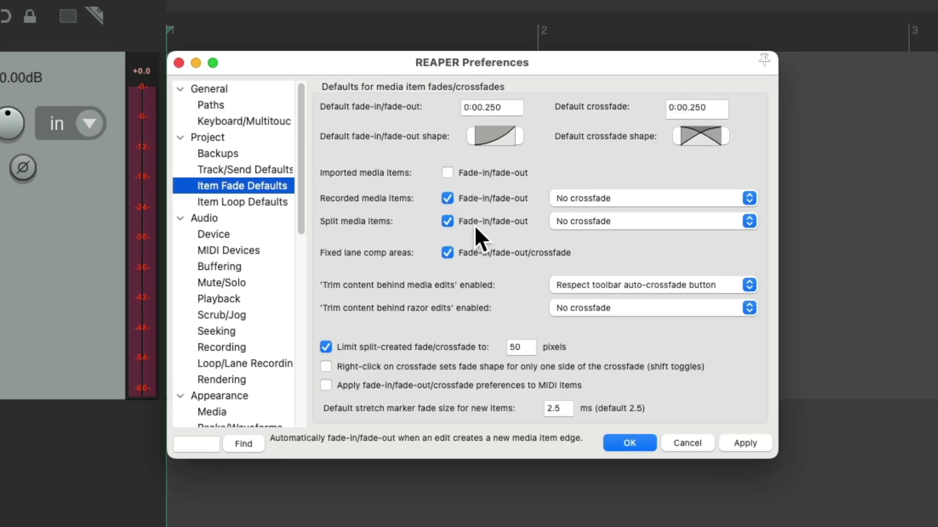
pyautogui.press('Return')
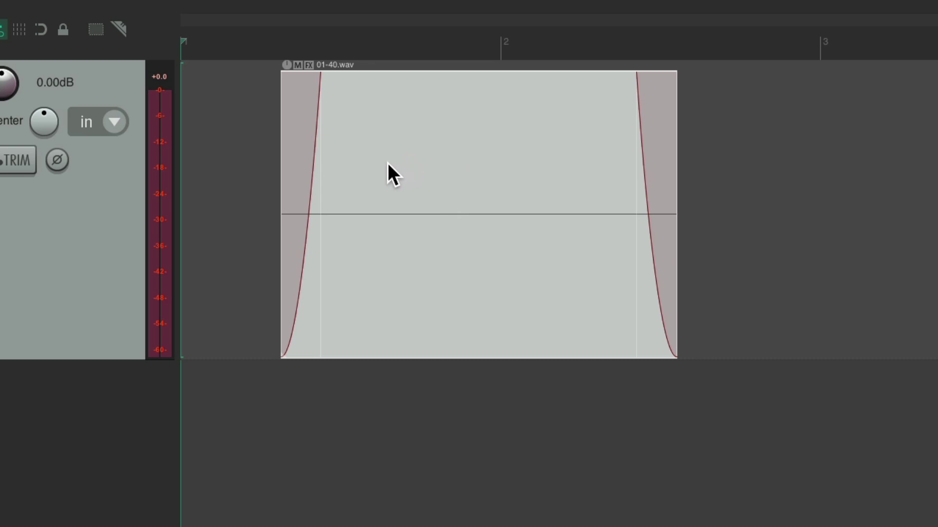
pyautogui.press('s')
pyautogui.press('s')
pyautogui.press('s')
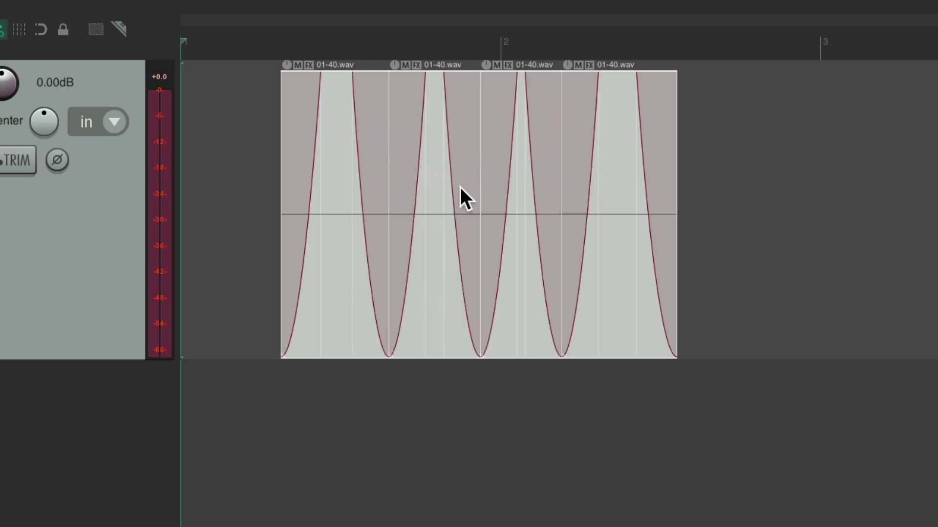
pyautogui.press('super+comma')
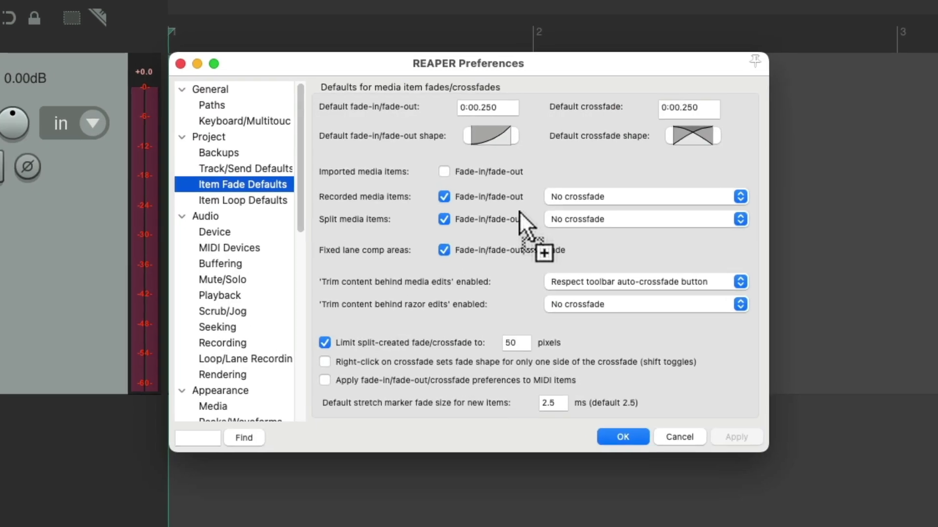
pyautogui.click(627, 221)
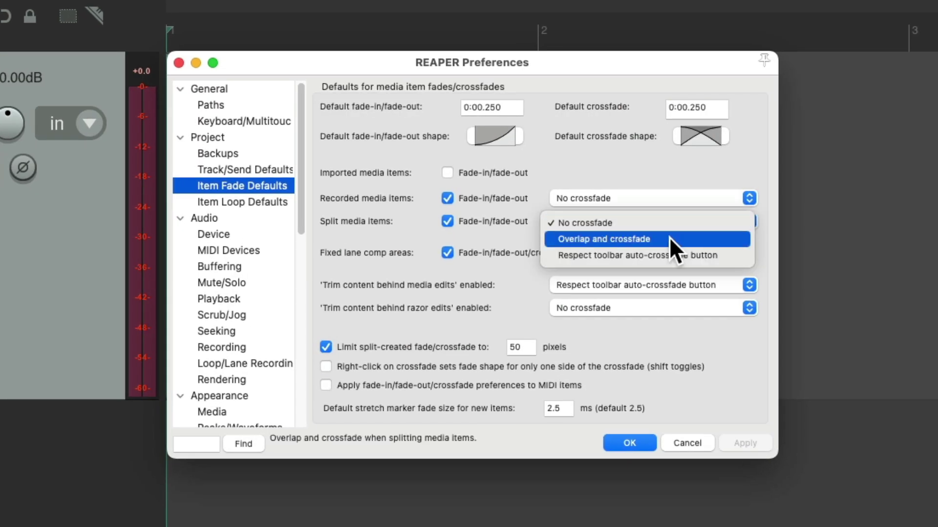
# - Set Split media items to Overlap and crossfade, then split 01-40.wav into crossfaded pieces
pyautogui.click(669, 236)
pyautogui.click(670, 221)
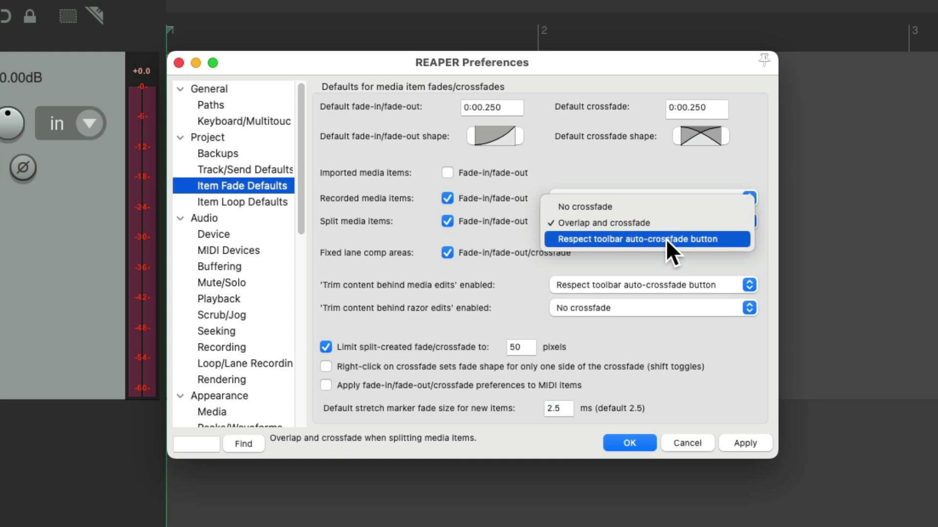
pyautogui.click(666, 227)
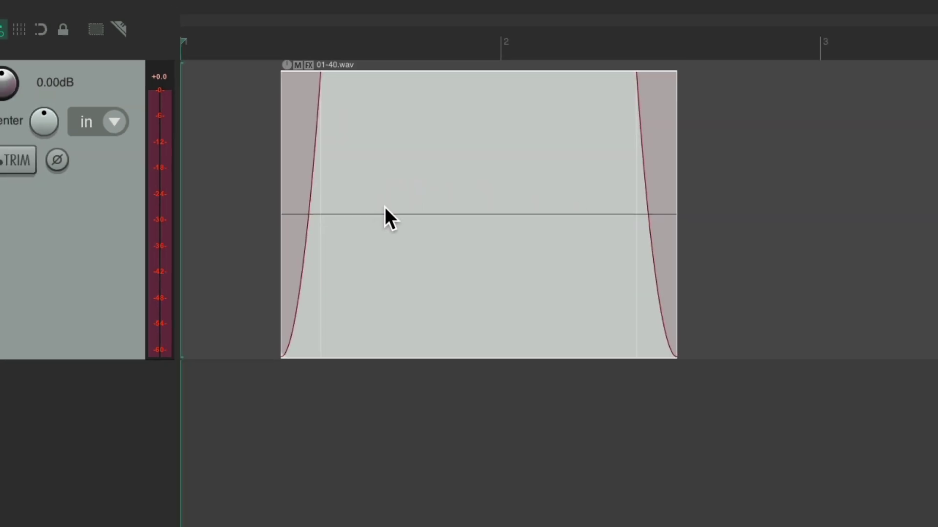
pyautogui.press('s')
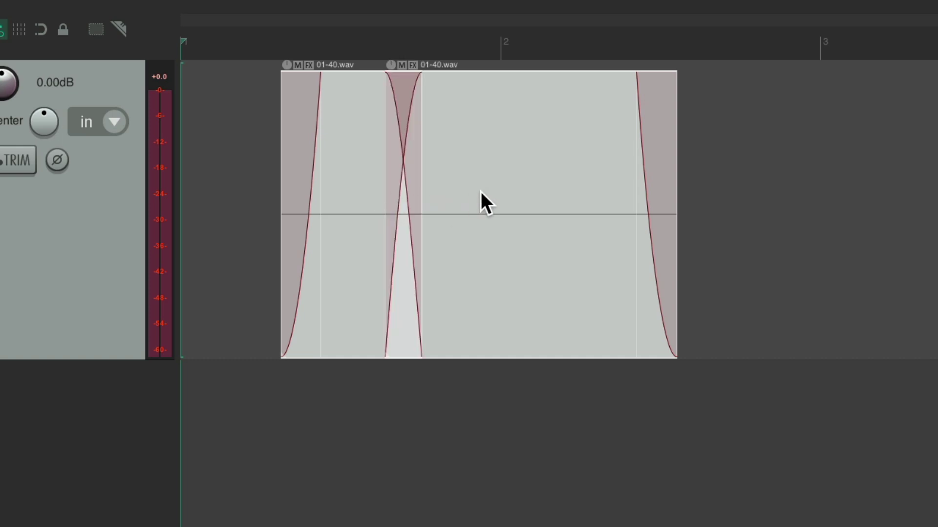
pyautogui.press('s')
pyautogui.press('s')
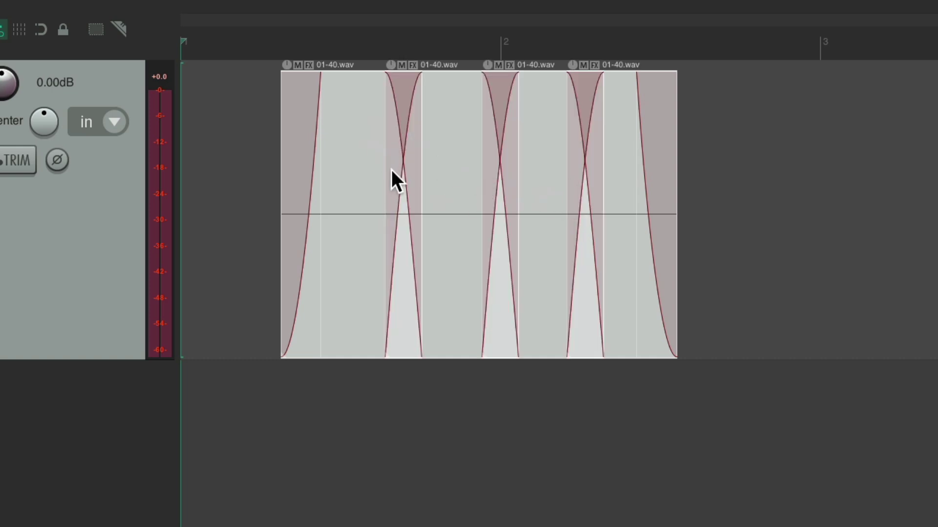
# - Set Split media items back to No crossfade in Item Fade Defaults
pyautogui.press('super+comma')
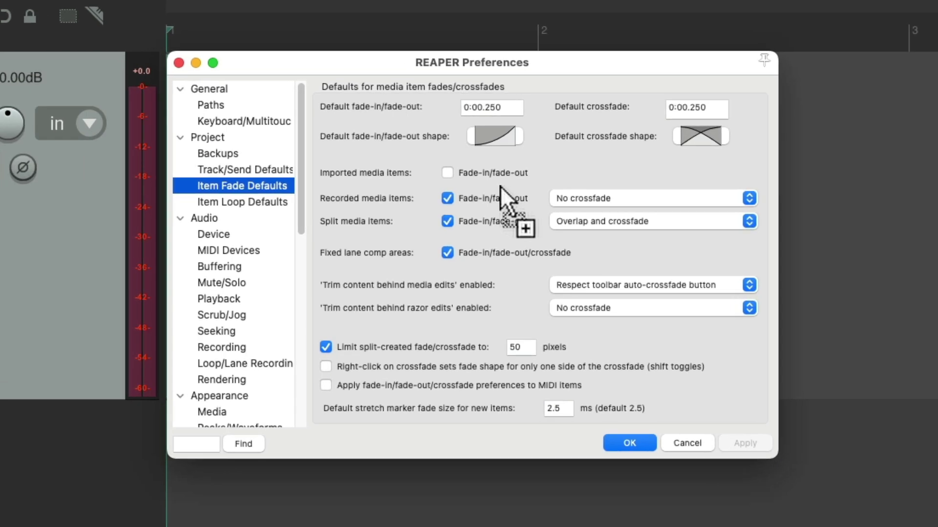
pyautogui.click(644, 221)
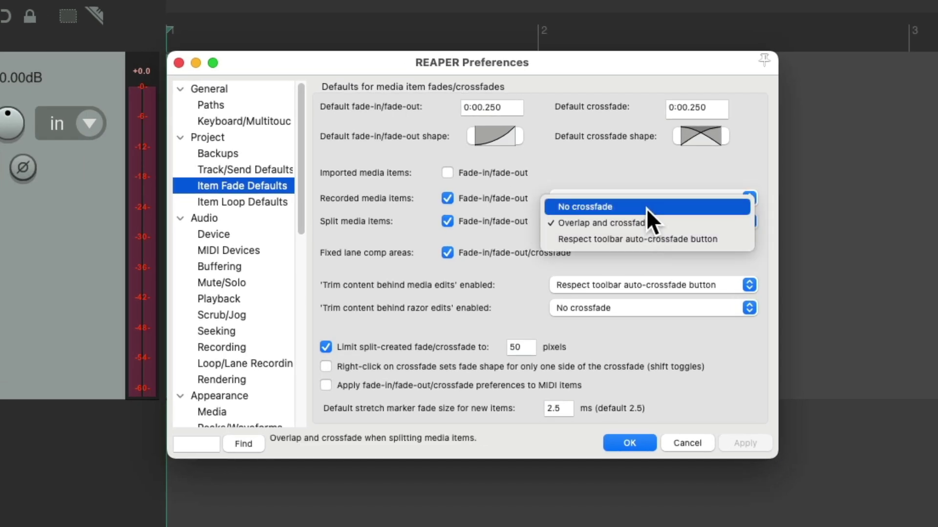
pyautogui.click(647, 208)
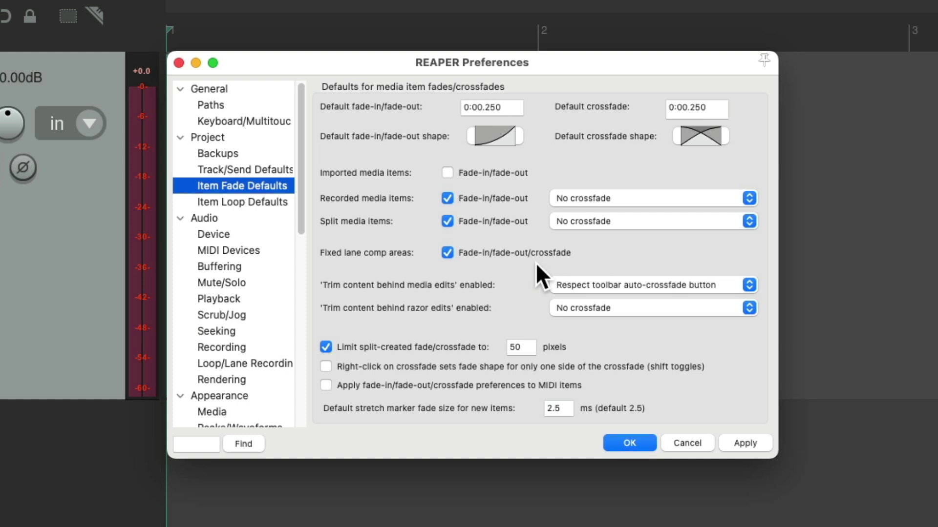
pyautogui.click(446, 251)
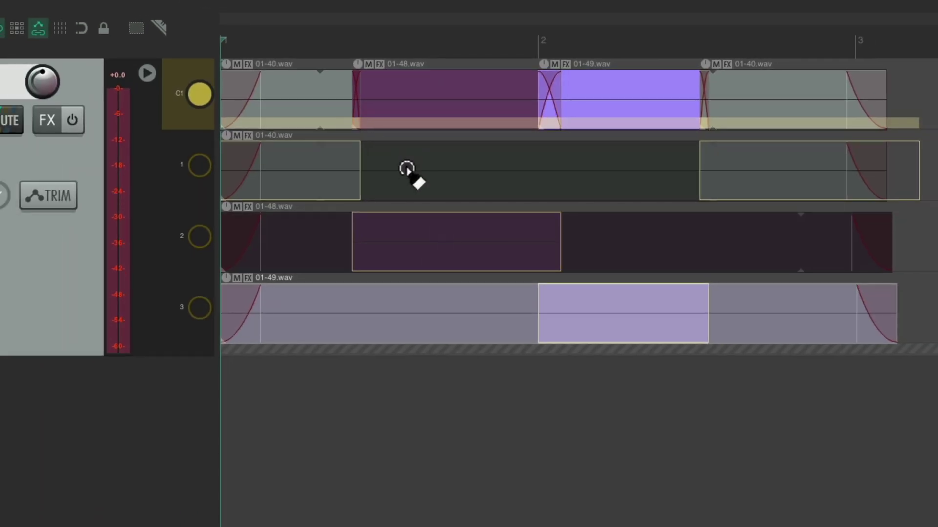
# - Toggle Fixed lane comp areas fades off and back on, then view Item Loop Defaults
pyautogui.scroll(3, 360, 180)
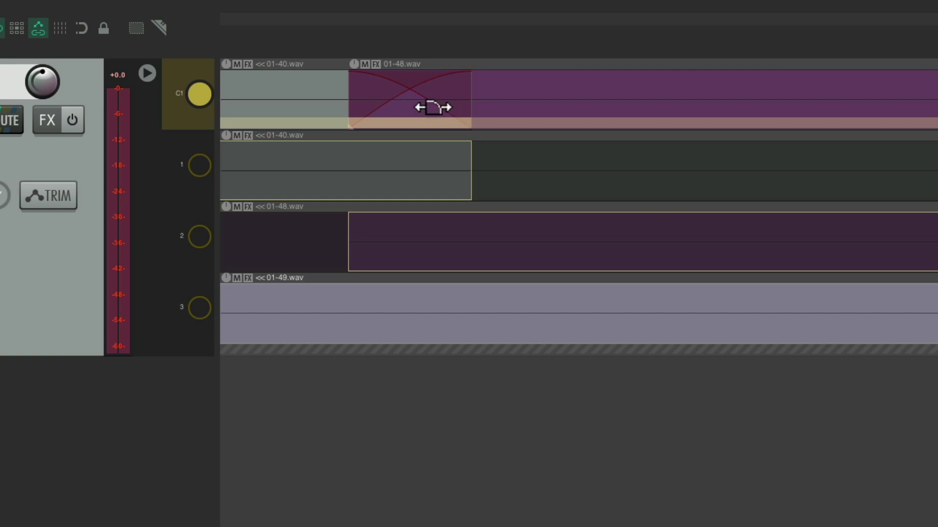
pyautogui.scroll(-5, 432, 107)
pyautogui.scroll(5, 551, 126)
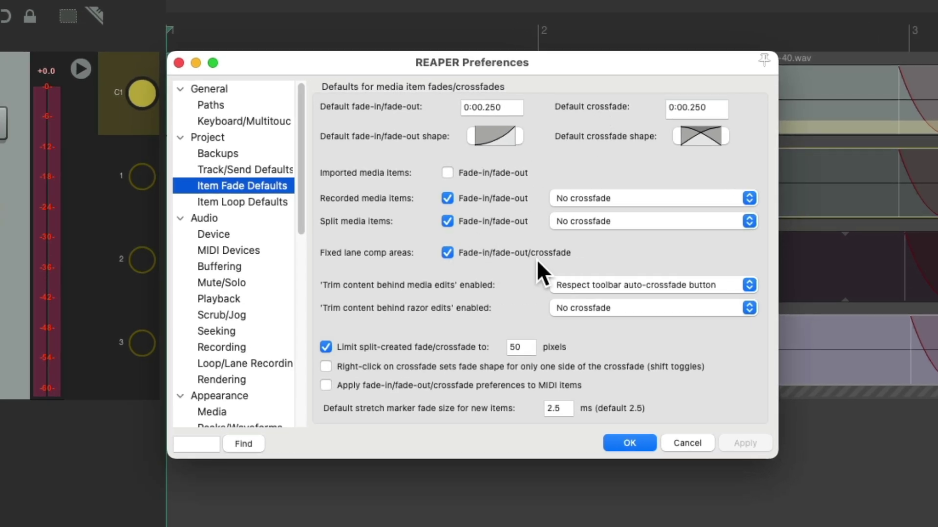
pyautogui.click(447, 253)
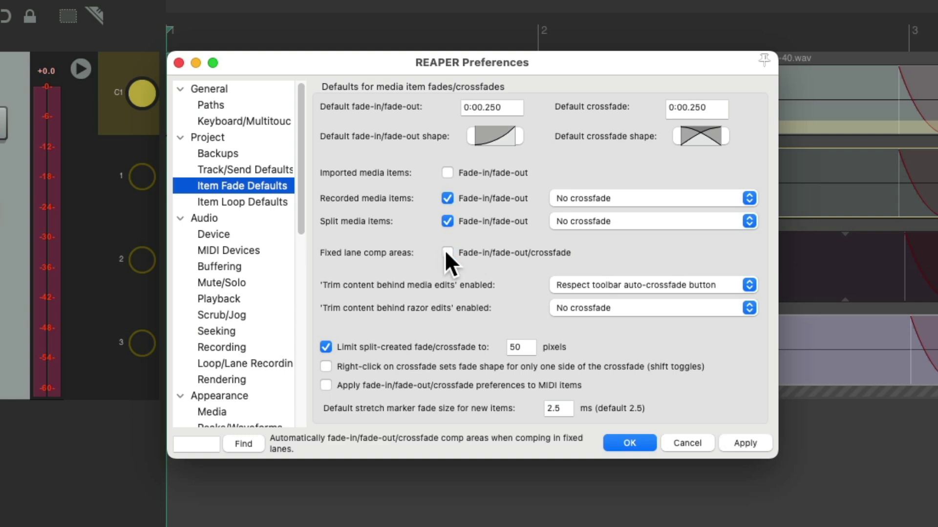
pyautogui.click(447, 253)
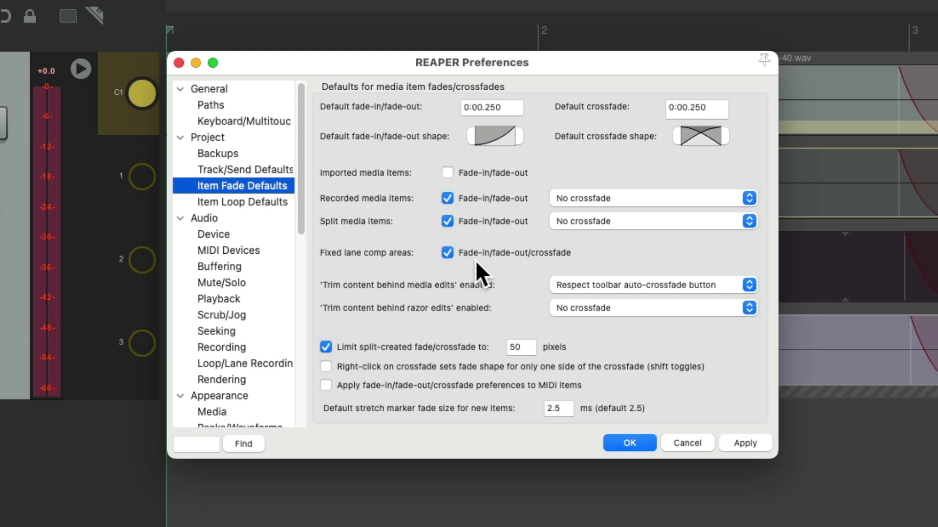
pyautogui.click(254, 200)
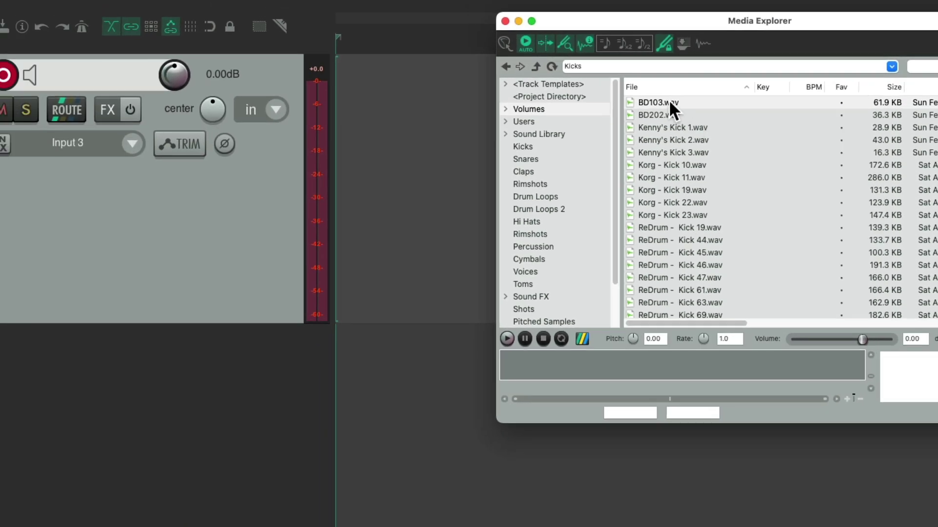
# - Drag BD103.wav onto the track, stretch it to loop six kick hits, and reopen Item Loop Defaults
pyautogui.moveTo(669, 101); pyautogui.dragTo(364, 117)
pyautogui.moveTo(466, 105); pyautogui.dragTo(915, 95)
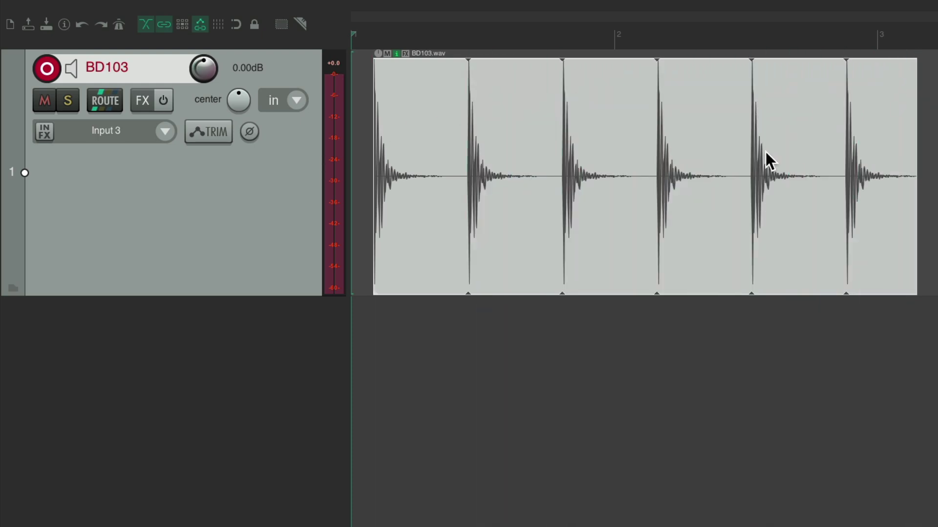
pyautogui.press('super+comma')
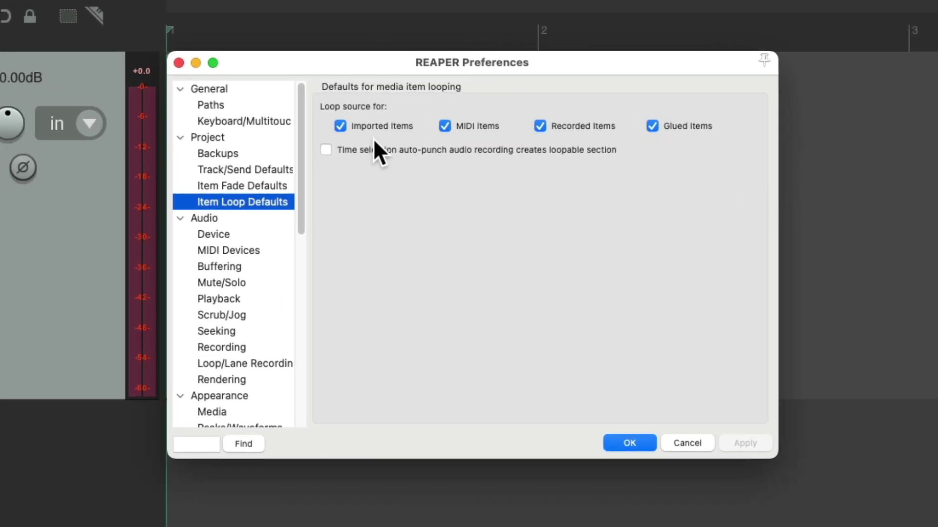
# - Untick loop source for imported items, then import BD103.wav again and lengthen it
pyautogui.click(340, 126)
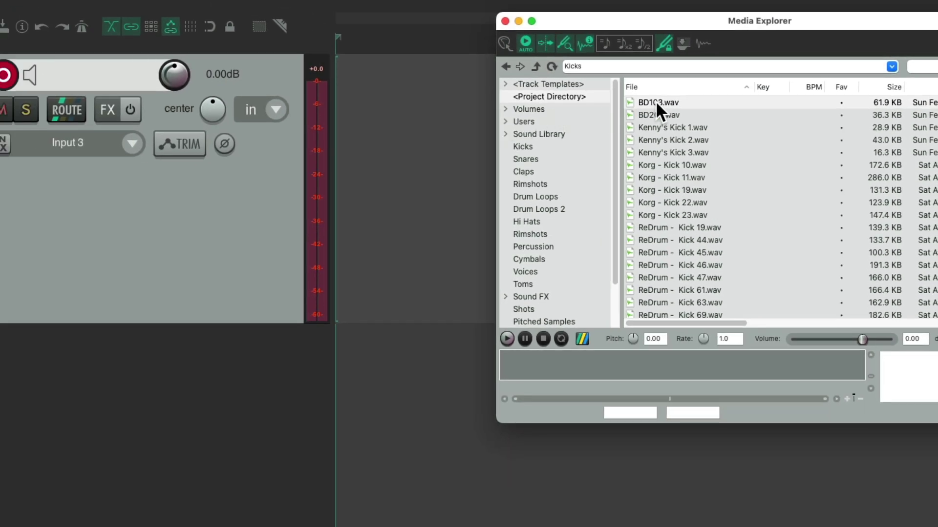
pyautogui.moveTo(655, 102); pyautogui.dragTo(370, 122)
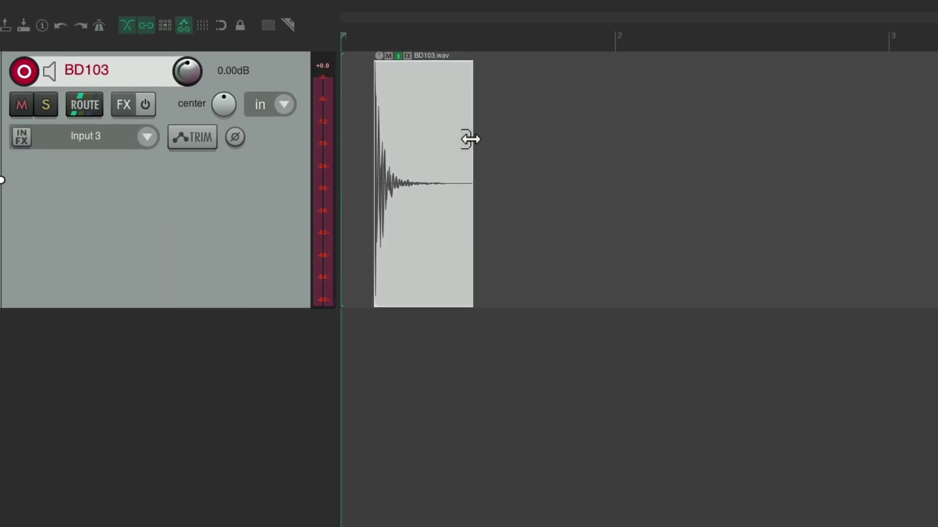
pyautogui.moveTo(470, 139); pyautogui.dragTo(784, 130)
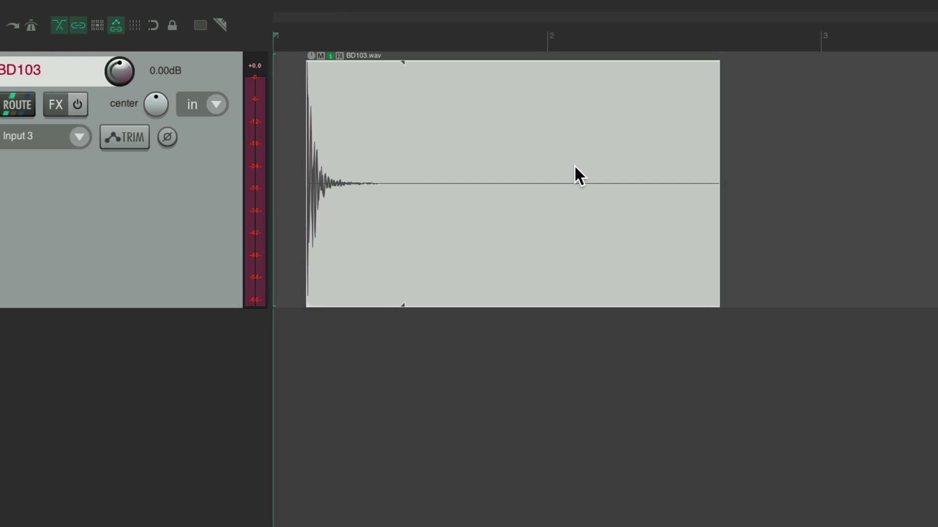
# - Enable Loop item source on the BD103 item and trim it to four kick hits
pyautogui.rightClick(615, 88)
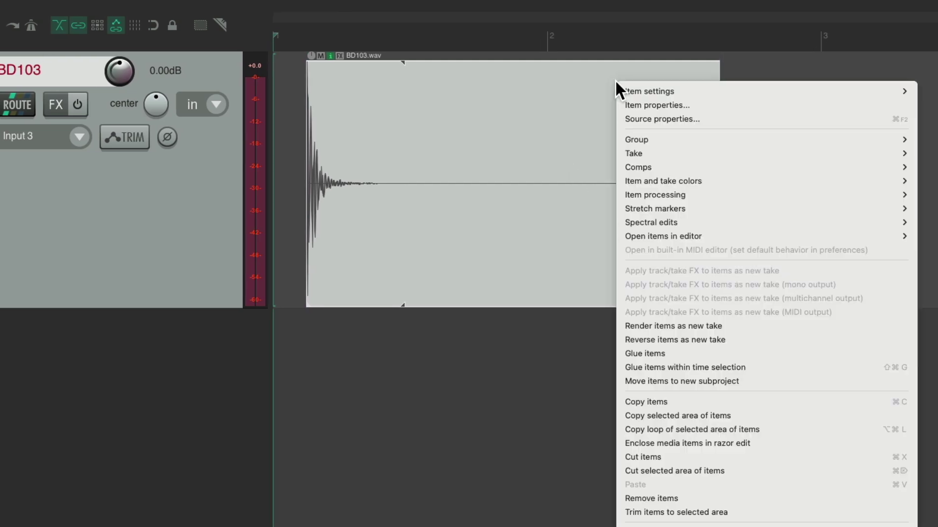
pyautogui.moveTo(619, 90)
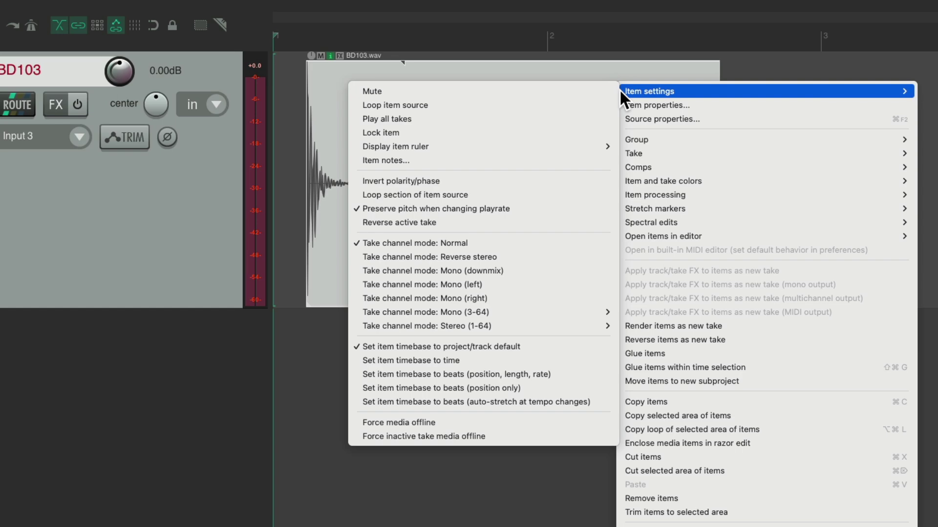
pyautogui.click(444, 107)
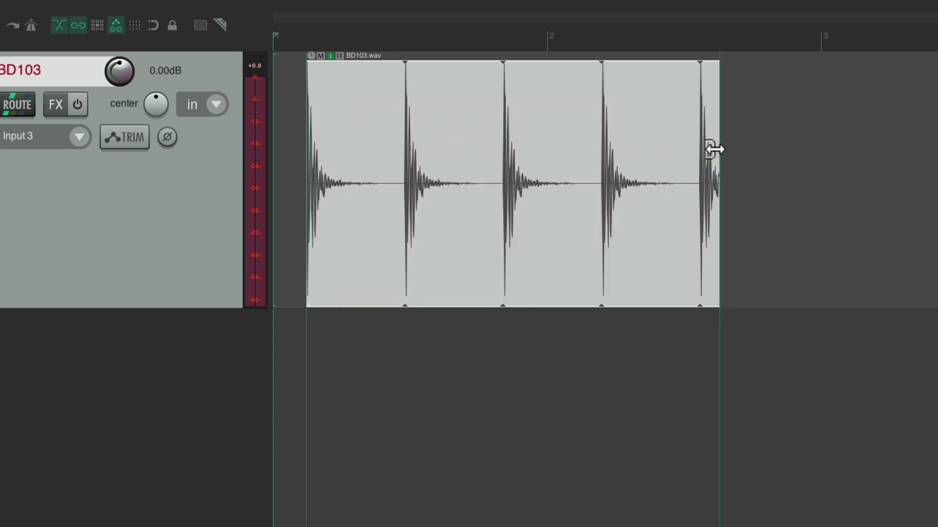
pyautogui.moveTo(718, 149); pyautogui.dragTo(668, 140)
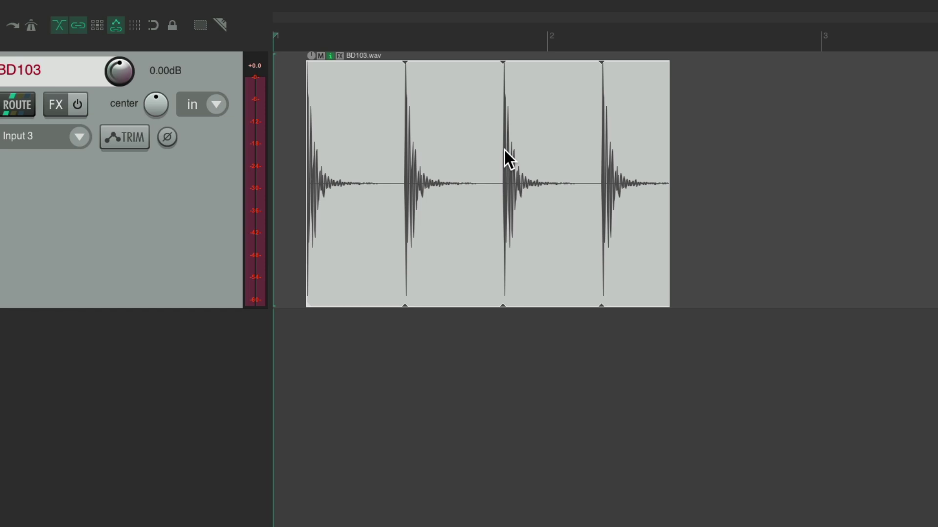
# - Tick loop source for imported items again in Item Loop Defaults
pyautogui.press('super+comma')
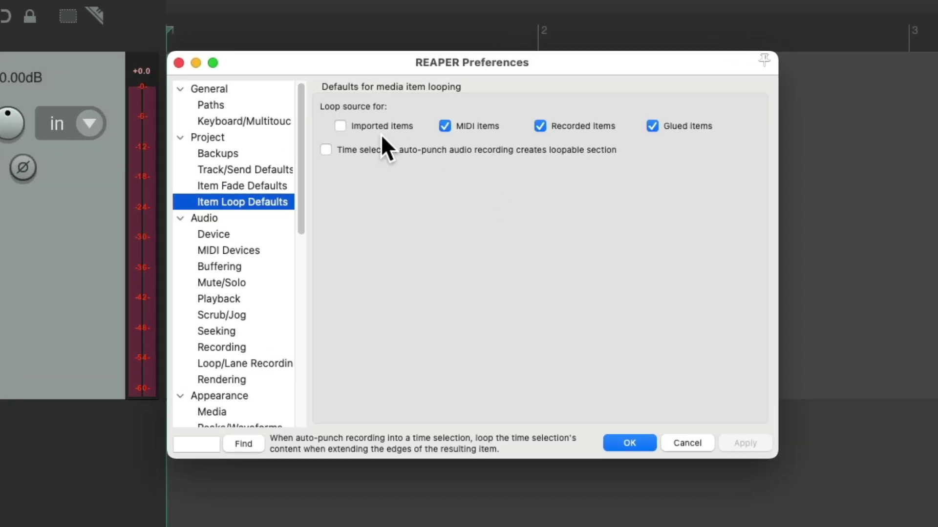
pyautogui.click(342, 123)
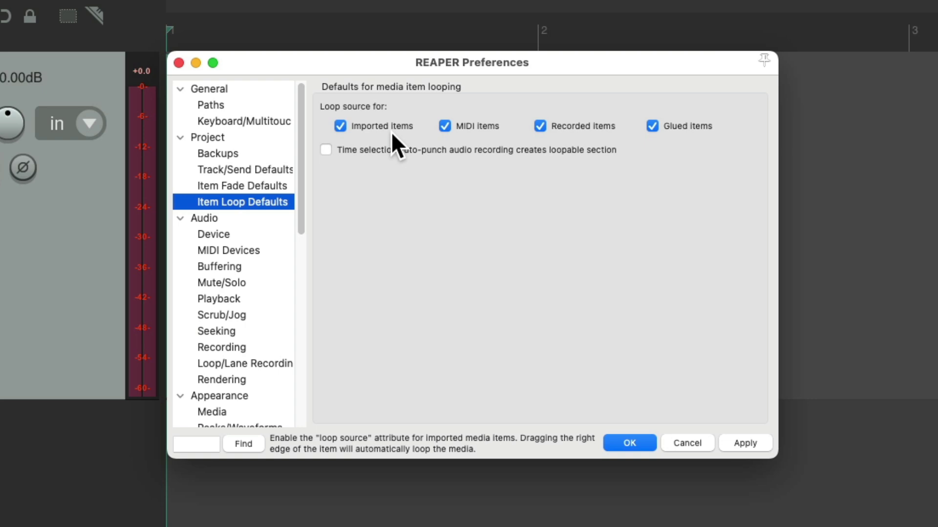
pyautogui.moveTo(475, 135)
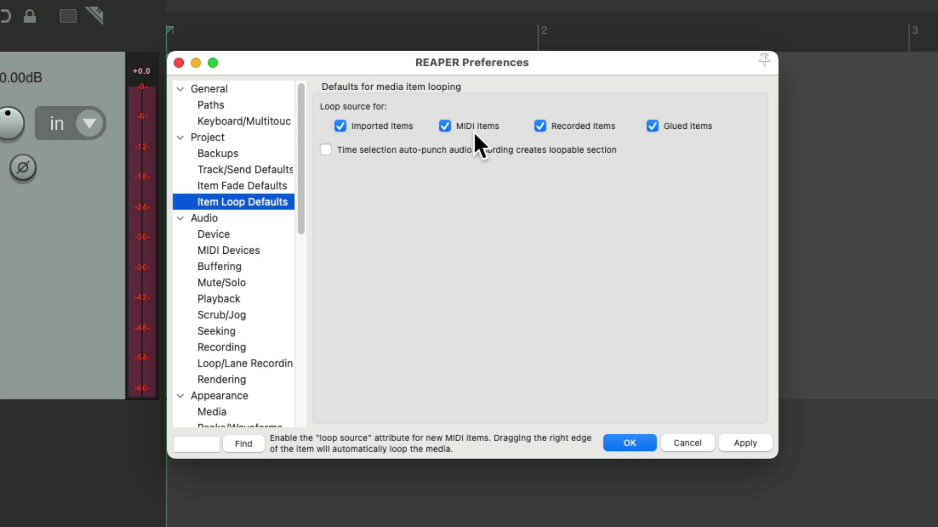
pyautogui.moveTo(569, 135)
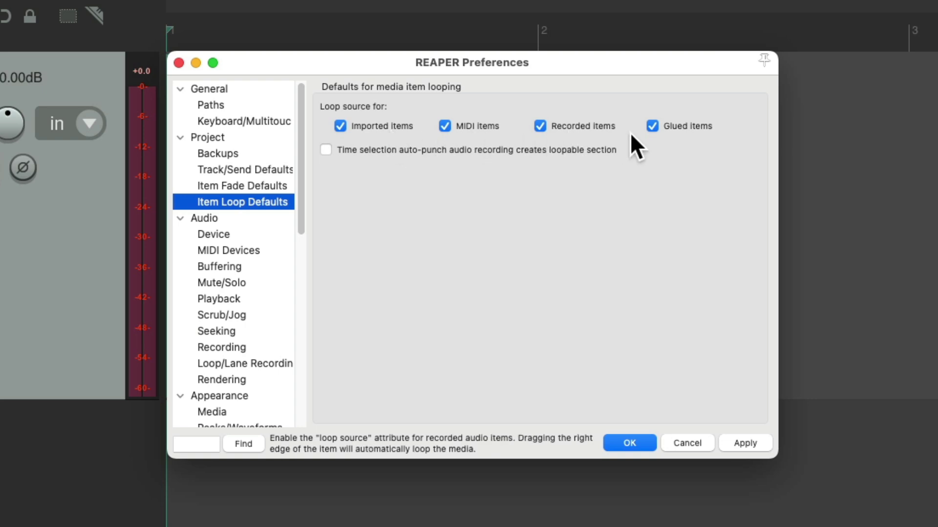